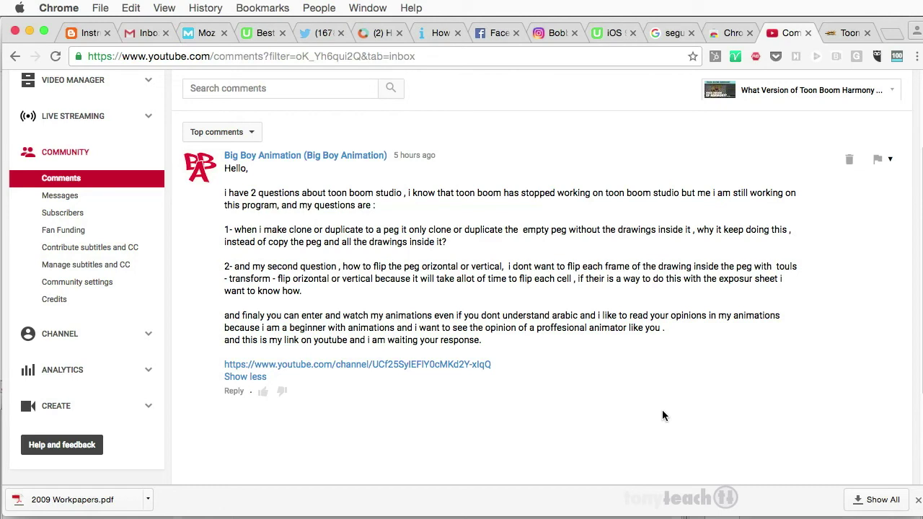
After reading the viewer's peg question in YouTube Studio, bring Toon Boom Studio 8.1 forward.
{"action": "mouse_move", "coordinate": [553, 514]}
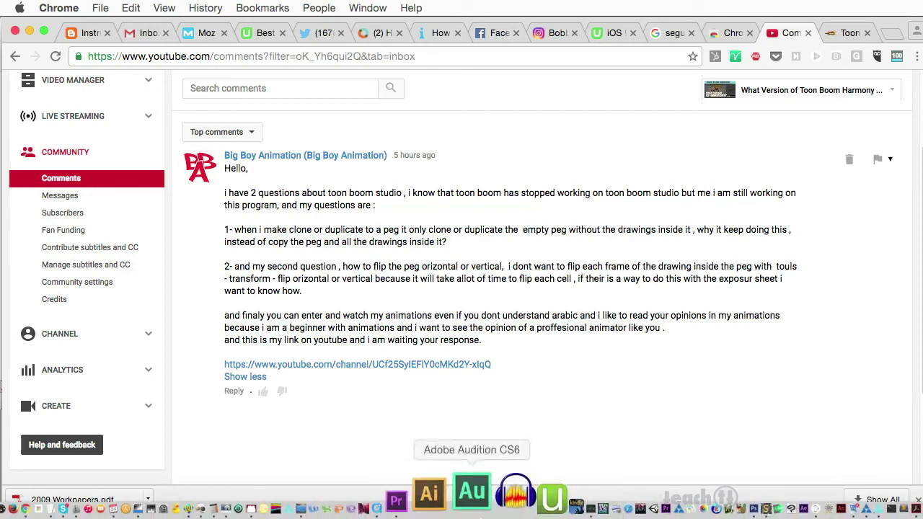
{"action": "left_click", "coordinate": [702, 494]}
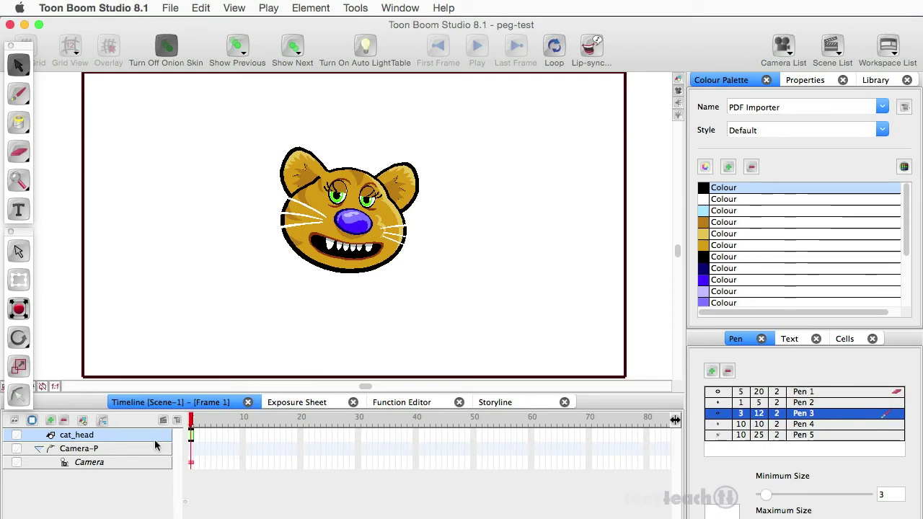
Put cat_head on a peg, duplicate it as cat_head-P 2, and hide the original cat_head-P.
{"action": "left_click", "coordinate": [102, 424]}
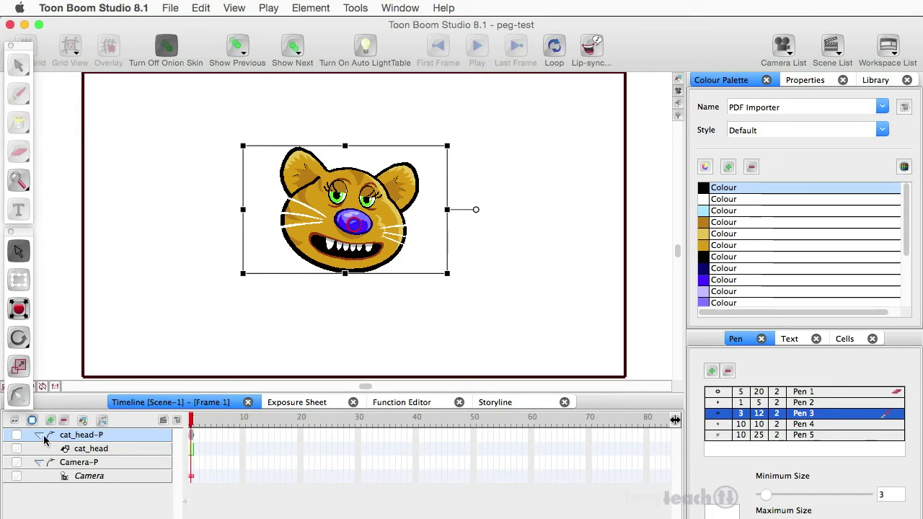
{"action": "left_click", "coordinate": [41, 436]}
{"action": "right_click", "coordinate": [132, 435]}
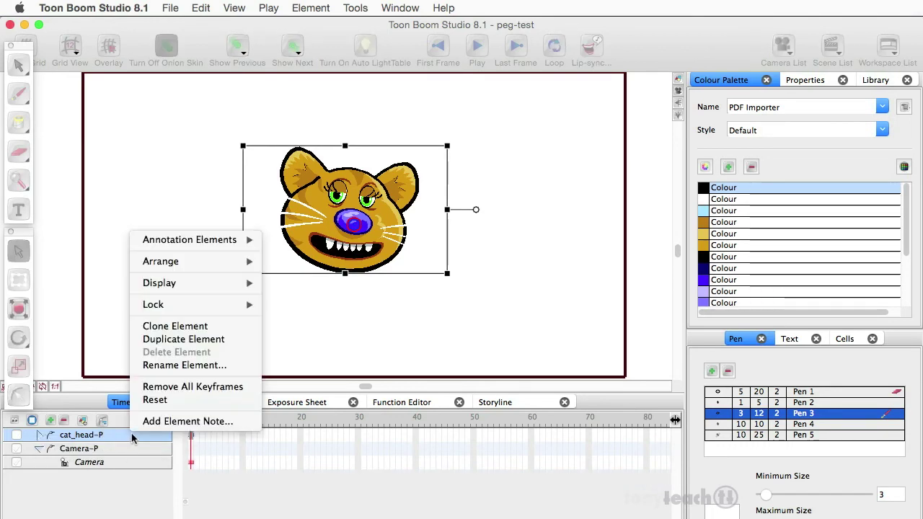
{"action": "left_click", "coordinate": [180, 339]}
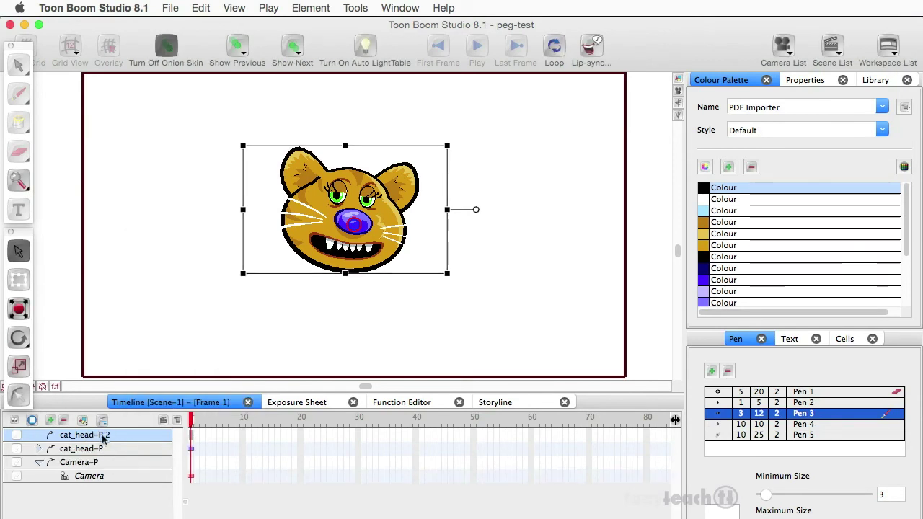
{"action": "left_click", "coordinate": [116, 441]}
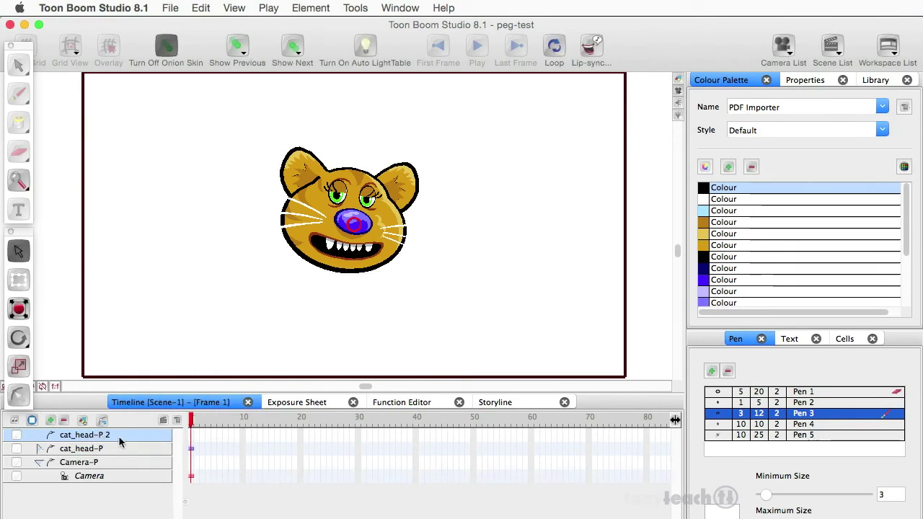
{"action": "left_click", "coordinate": [16, 448]}
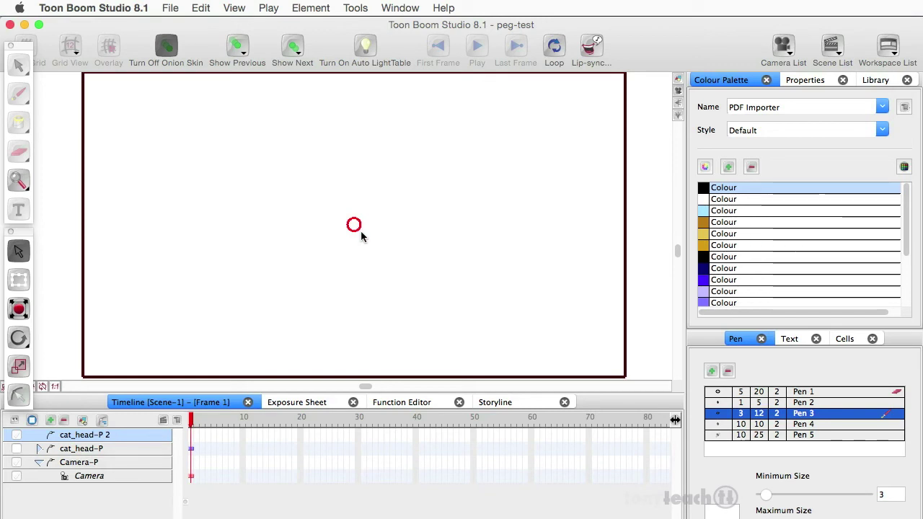
Undo both peg changes, then duplicate cat_head three times into cat_head 2, 3 and 4.
{"action": "key", "text": "super+z"}
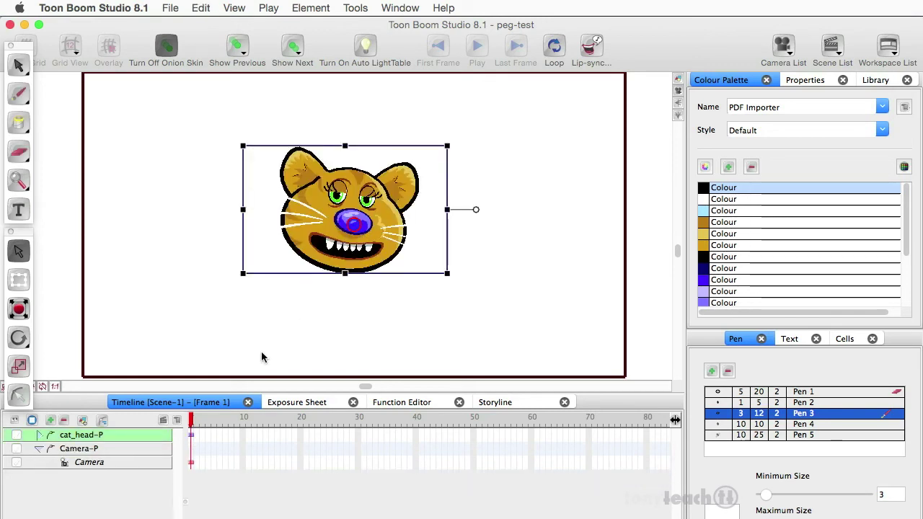
{"action": "key", "text": "super+z"}
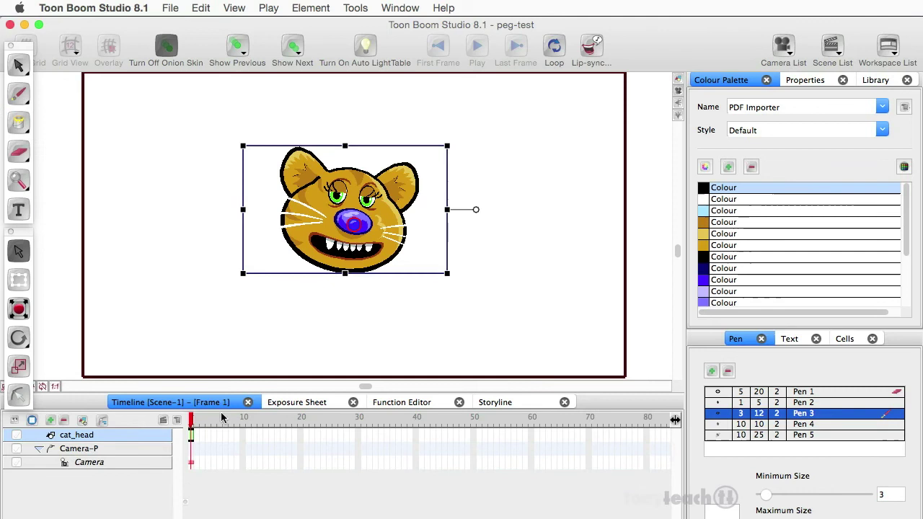
{"action": "right_click", "coordinate": [124, 434]}
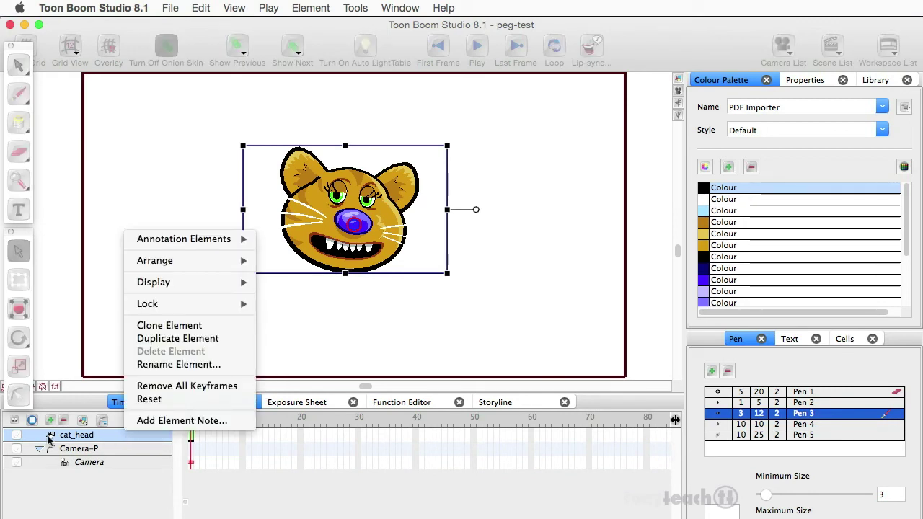
{"action": "left_click", "coordinate": [186, 338]}
{"action": "right_click", "coordinate": [119, 435]}
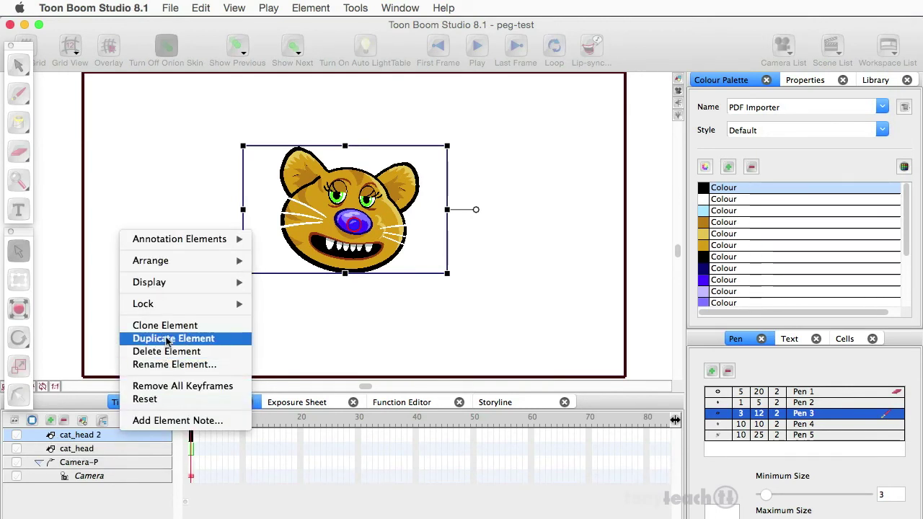
{"action": "left_click", "coordinate": [167, 339]}
{"action": "right_click", "coordinate": [108, 435]}
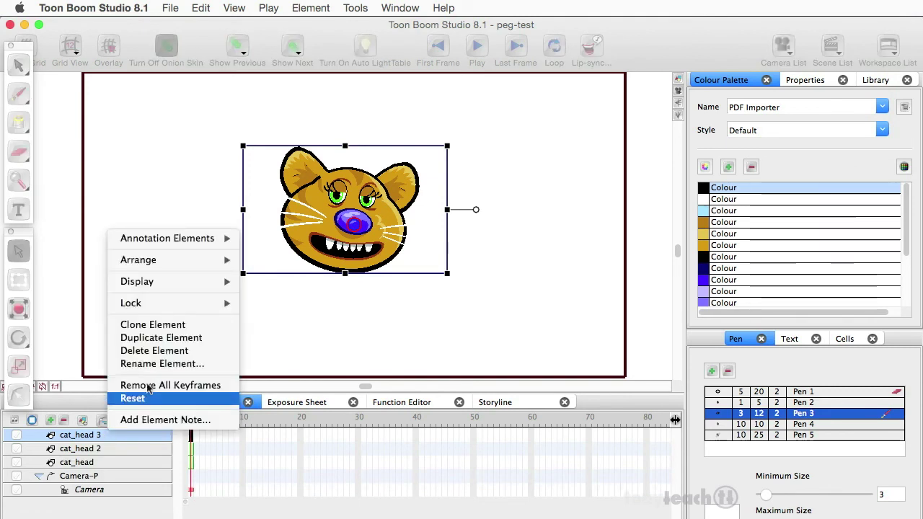
{"action": "left_click", "coordinate": [154, 342]}
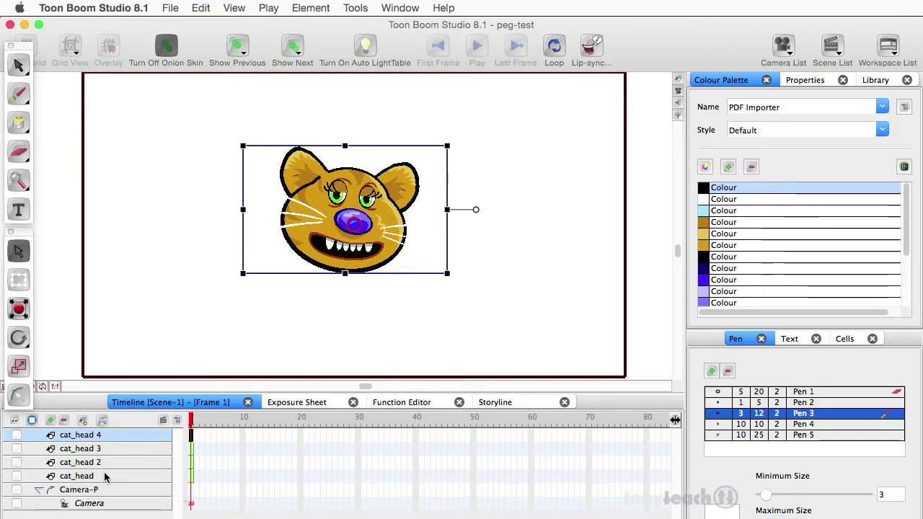
Select all four cat_head layers and give each its own parent peg.
{"action": "left_click", "coordinate": [105, 476]}
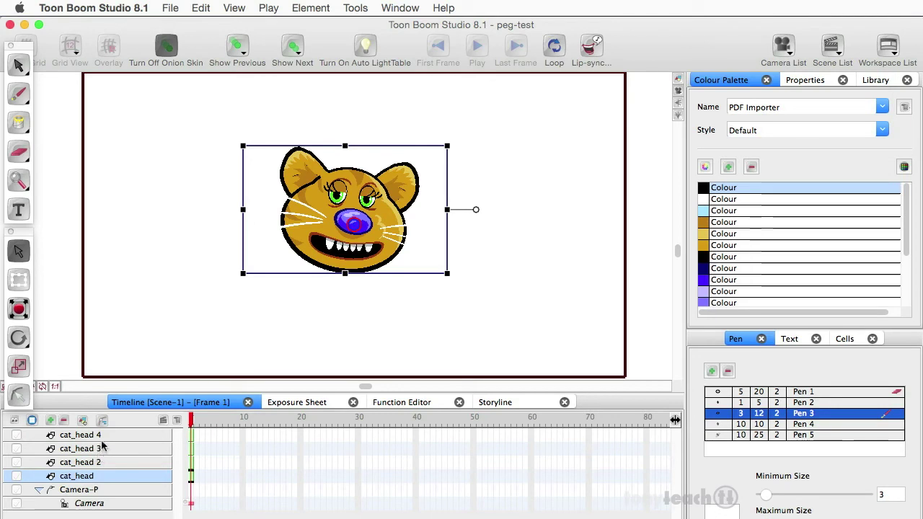
{"action": "left_click", "coordinate": [102, 439], "text": "shift"}
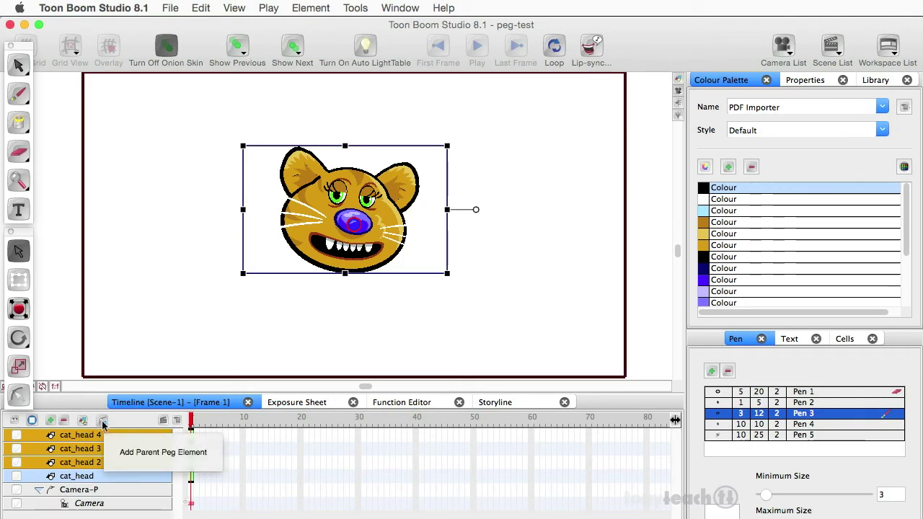
{"action": "left_click", "coordinate": [103, 424]}
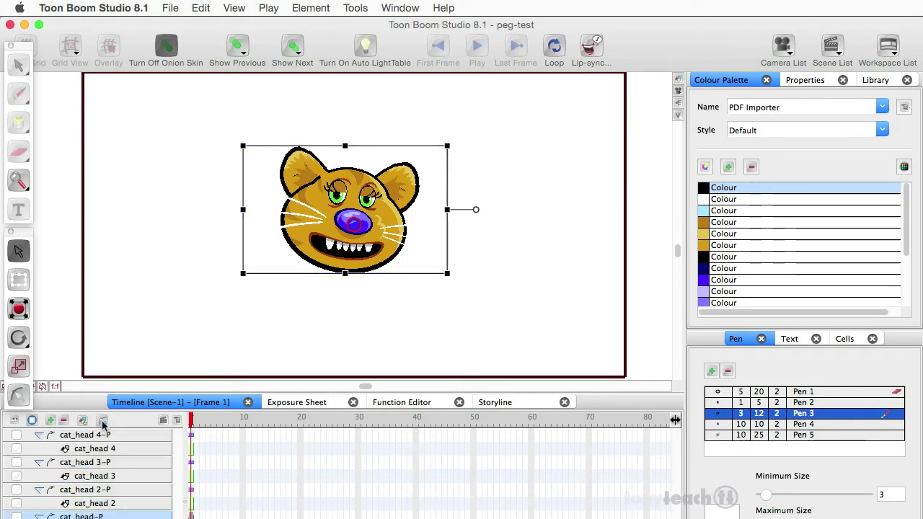
Collapse the four pegs and select cat_head 4-P with the Transform tool.
{"action": "left_click", "coordinate": [39, 434]}
{"action": "left_click", "coordinate": [39, 449]}
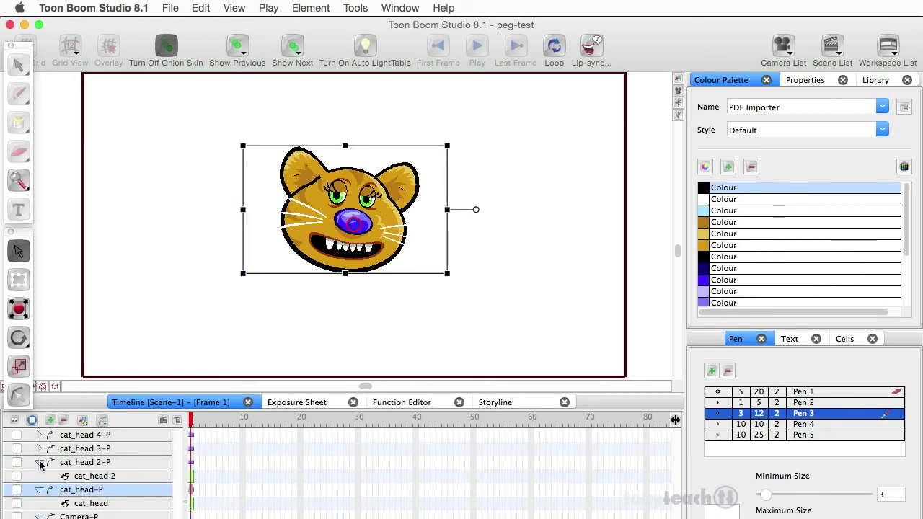
{"action": "left_click", "coordinate": [39, 463]}
{"action": "left_click", "coordinate": [40, 476]}
{"action": "left_click", "coordinate": [103, 436]}
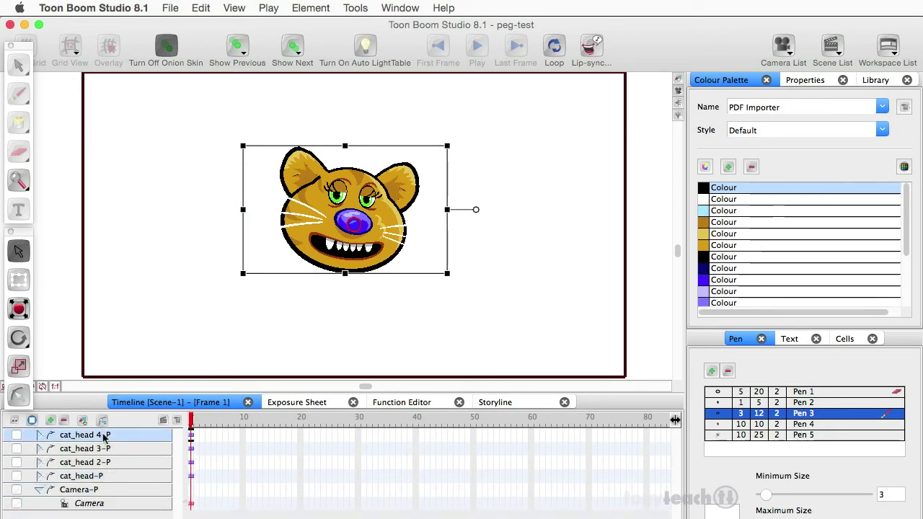
{"action": "left_click", "coordinate": [19, 280]}
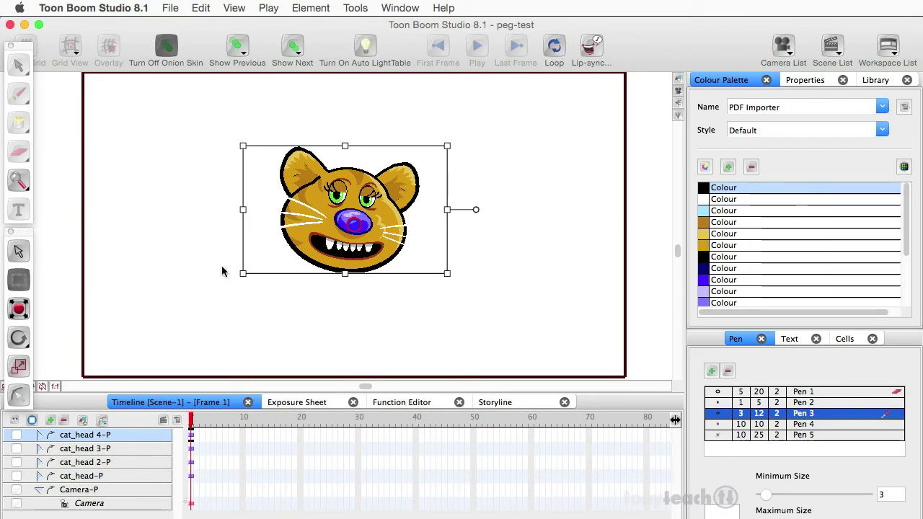
Move cat_head 4 to the upper right, cat_head 3 upper left, and cat_head 2 lower left.
{"action": "left_click_drag", "start_coordinate": [372, 207], "coordinate": [555, 176]}
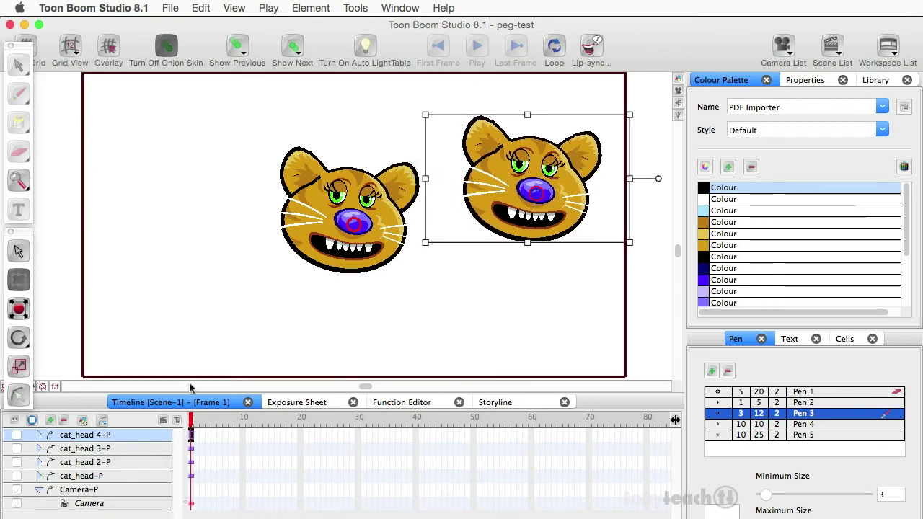
{"action": "left_click", "coordinate": [115, 449]}
{"action": "left_click_drag", "start_coordinate": [314, 233], "coordinate": [167, 188]}
{"action": "left_click", "coordinate": [106, 462]}
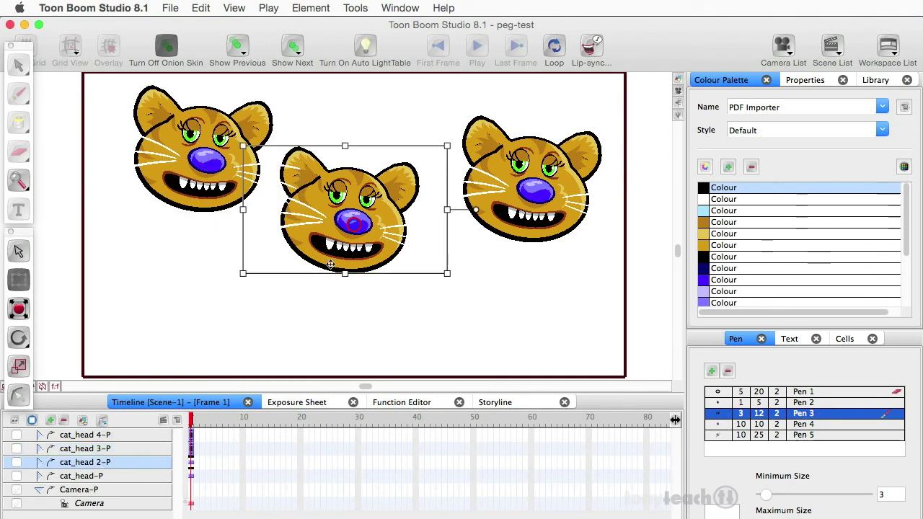
{"action": "left_click_drag", "start_coordinate": [329, 261], "coordinate": [184, 345]}
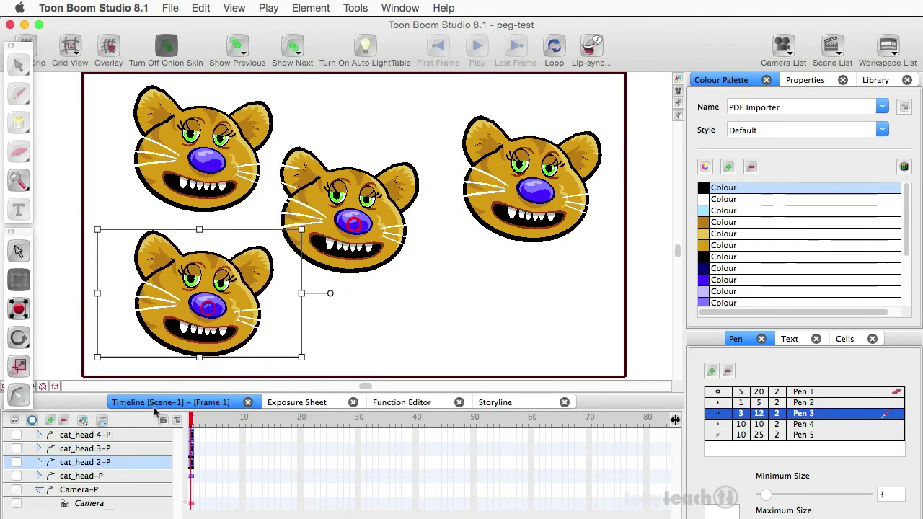
Undo the three moves so the cat heads stack back at the stage centre.
{"action": "left_click", "coordinate": [39, 476]}
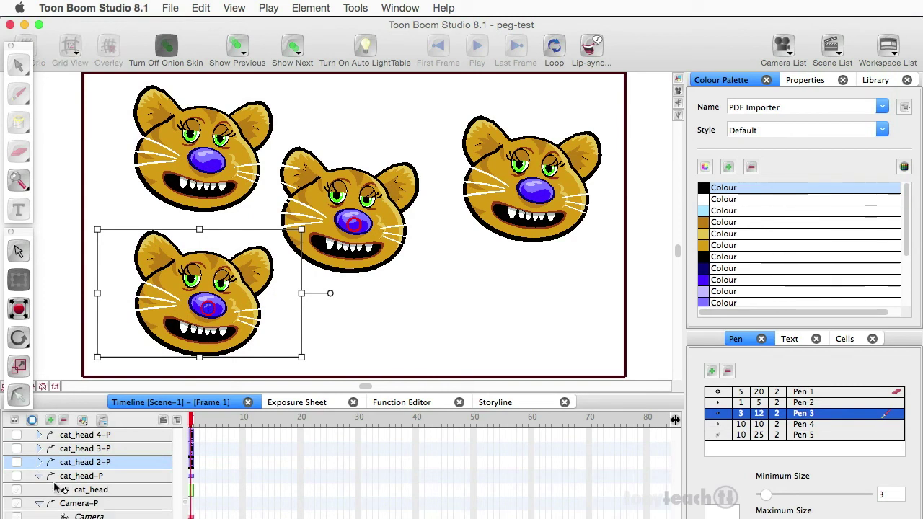
{"action": "left_click", "coordinate": [40, 476]}
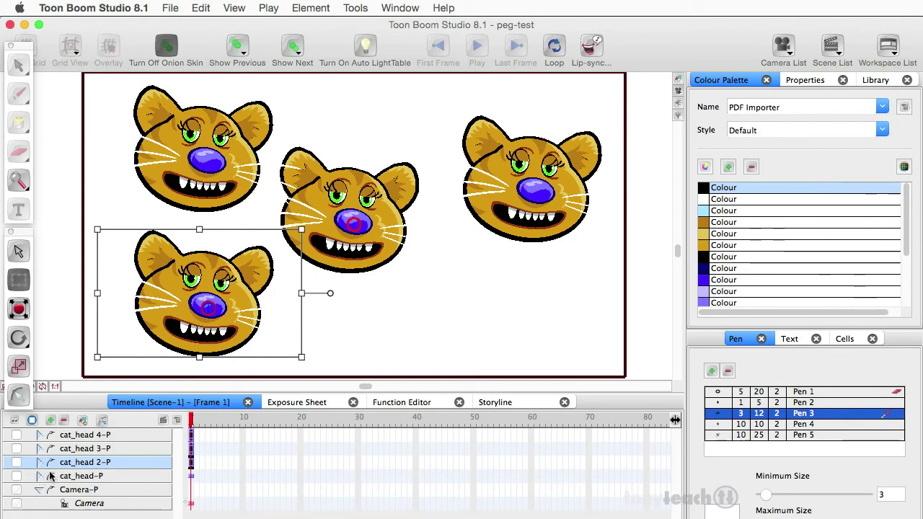
{"action": "key", "text": "super+z"}
{"action": "key", "text": "super+z"}
{"action": "key", "text": "super+z"}
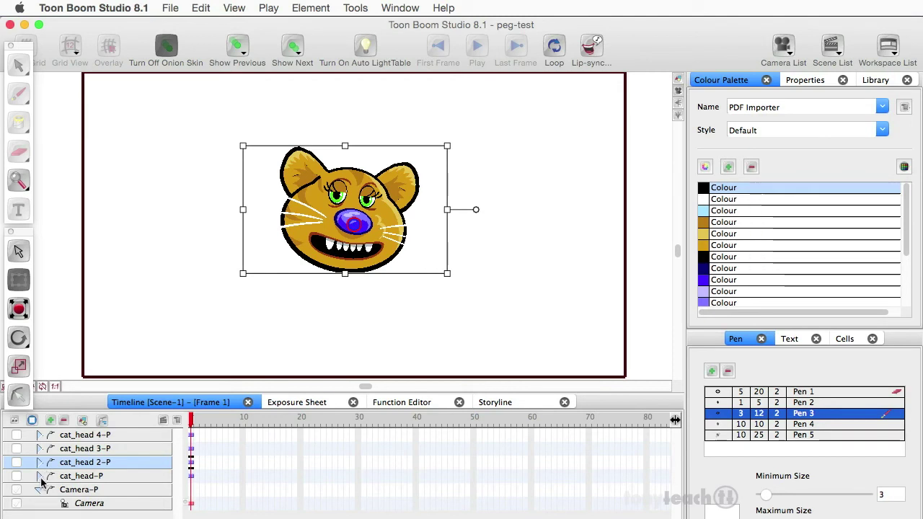
With the Select tool, place cat_head 4 top-left, 3 top-right, 2 lower-left, and cat_head lower-right.
{"action": "left_click", "coordinate": [19, 252]}
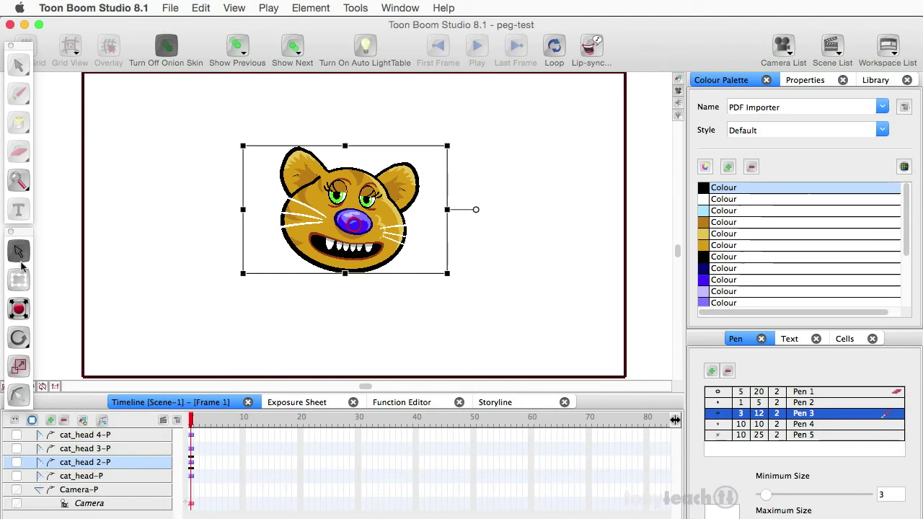
{"action": "left_click", "coordinate": [93, 436]}
{"action": "mouse_move", "coordinate": [364, 240]}
{"action": "left_mouse_down"}
{"action": "mouse_move", "coordinate": [279, 146]}
{"action": "mouse_move", "coordinate": [256, 176]}
{"action": "mouse_move", "coordinate": [222, 174]}
{"action": "left_mouse_up"}
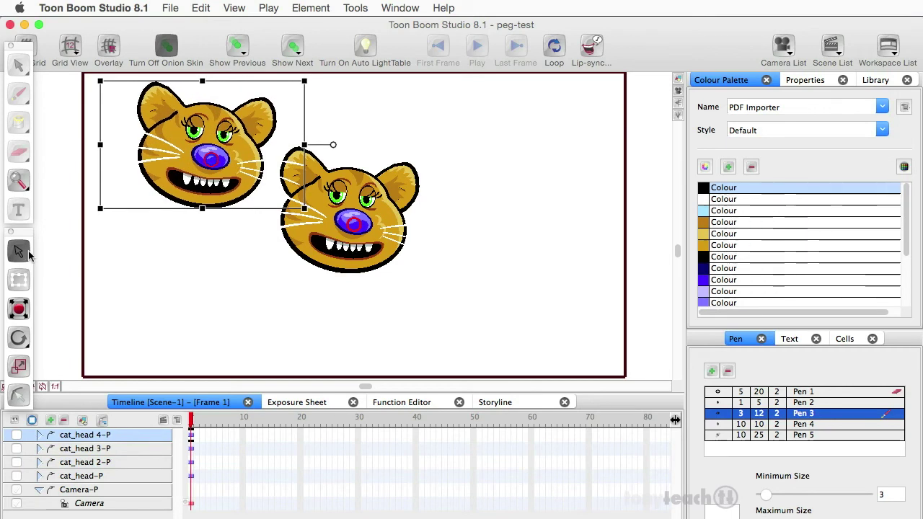
{"action": "left_click", "coordinate": [79, 454]}
{"action": "left_click_drag", "start_coordinate": [355, 206], "coordinate": [588, 140]}
{"action": "left_click", "coordinate": [82, 462]}
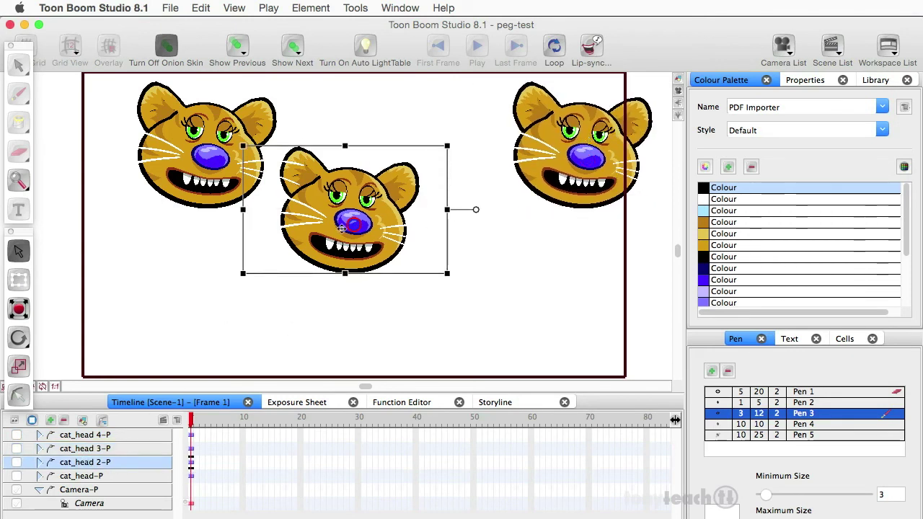
{"action": "mouse_move", "coordinate": [345, 228]}
{"action": "left_mouse_down"}
{"action": "mouse_move", "coordinate": [292, 267]}
{"action": "mouse_move", "coordinate": [155, 332]}
{"action": "left_mouse_up"}
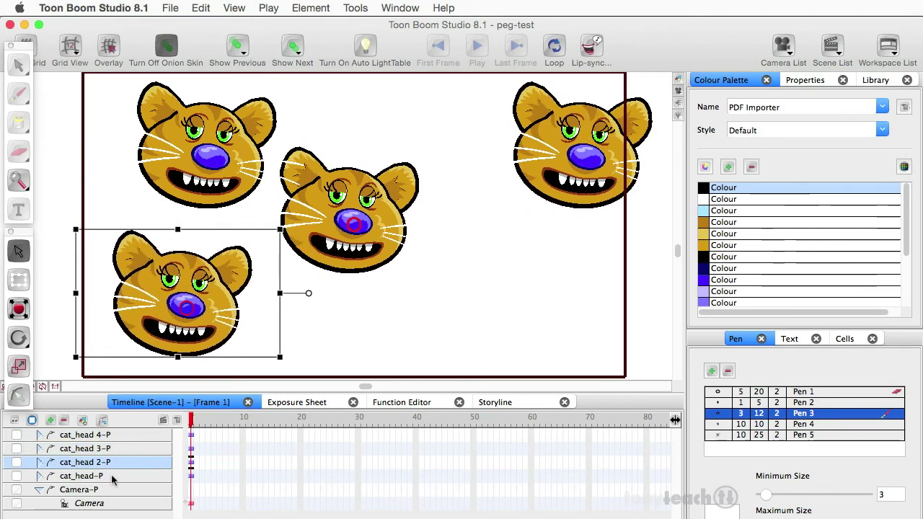
{"action": "left_click", "coordinate": [81, 476]}
{"action": "left_click_drag", "start_coordinate": [380, 221], "coordinate": [539, 297]}
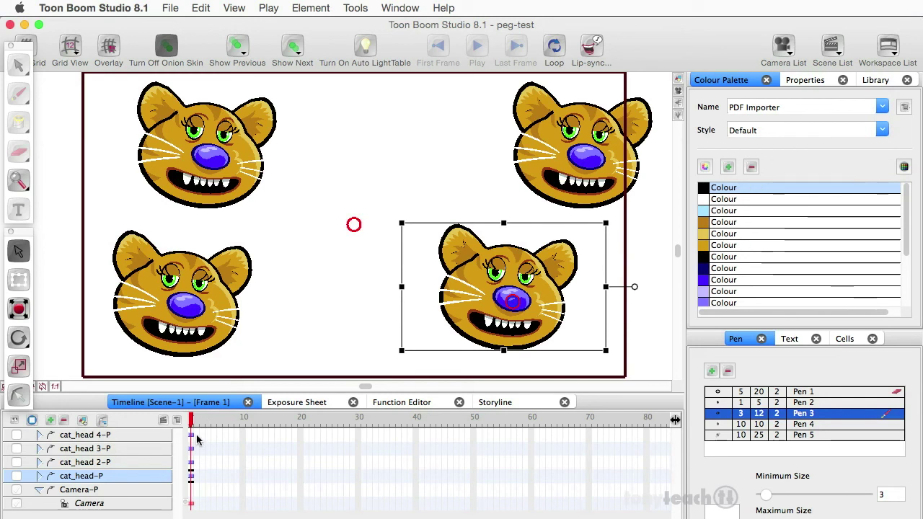
Select cat_head 4-P, go to frame 2, and expand the peg to reveal cat_head 4.
{"action": "left_click", "coordinate": [148, 436]}
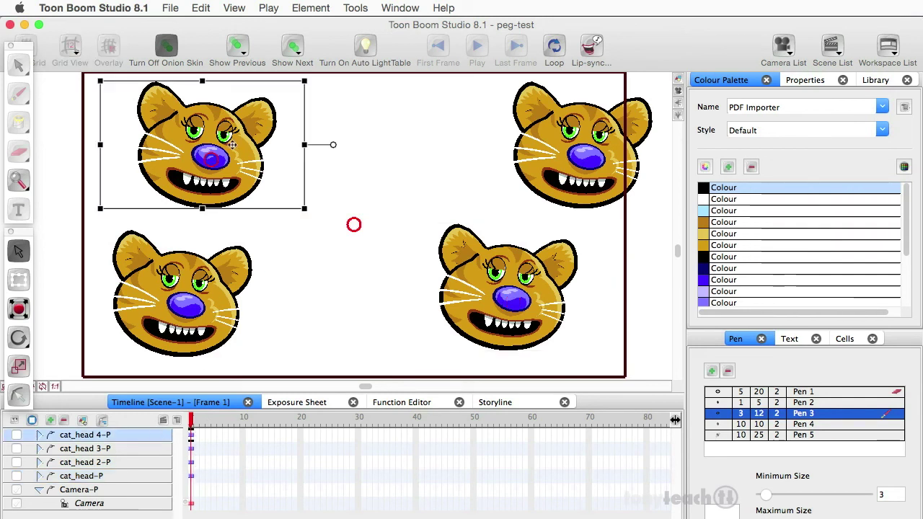
{"action": "left_click", "coordinate": [197, 437]}
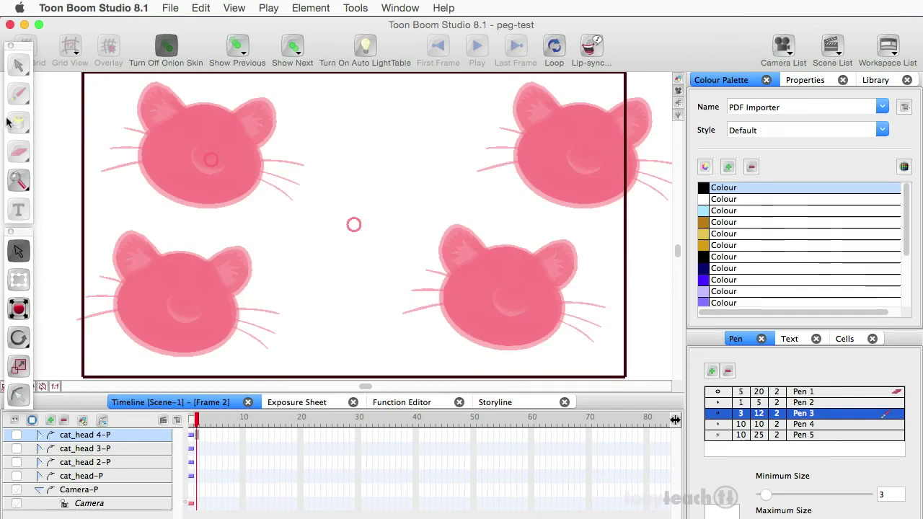
{"action": "left_click", "coordinate": [40, 436]}
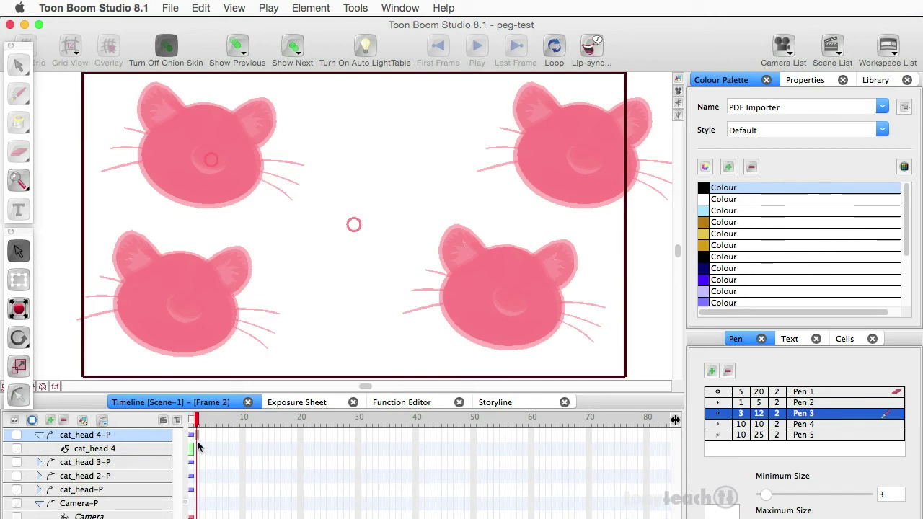
On cat_head 4, brush a trial 1 and 2 over the cat, then undo and return to frame 1.
{"action": "left_click", "coordinate": [196, 449]}
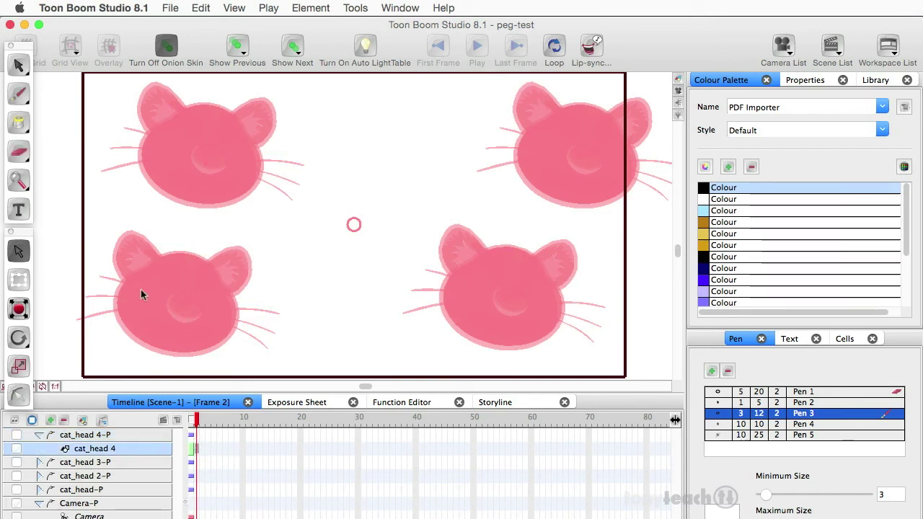
{"action": "left_click", "coordinate": [19, 92]}
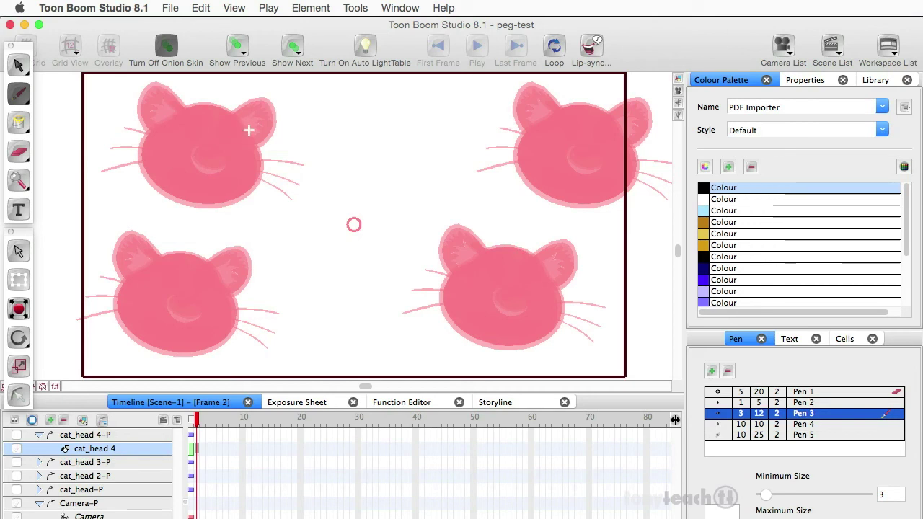
{"action": "mouse_move", "coordinate": [234, 135]}
{"action": "left_mouse_down"}
{"action": "mouse_move", "coordinate": [245, 182]}
{"action": "mouse_move", "coordinate": [208, 183]}
{"action": "mouse_move", "coordinate": [293, 182]}
{"action": "left_mouse_up"}
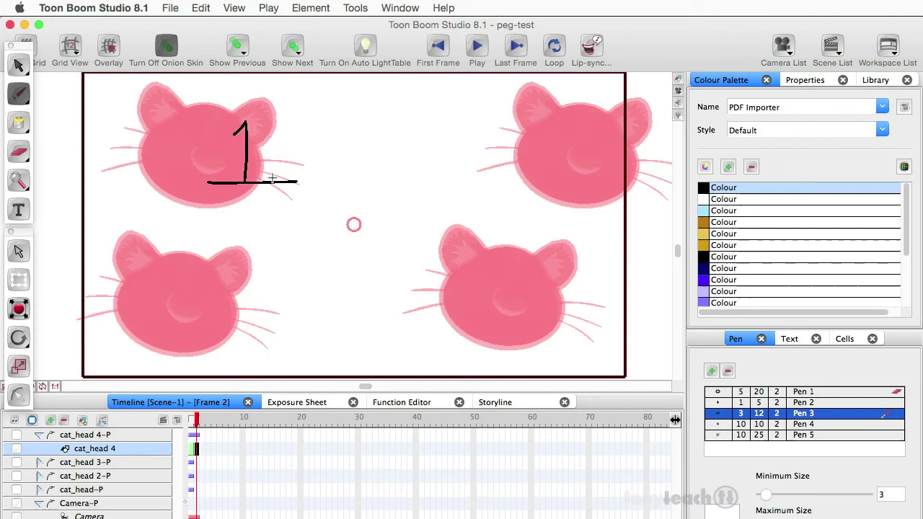
{"action": "key", "text": "period"}
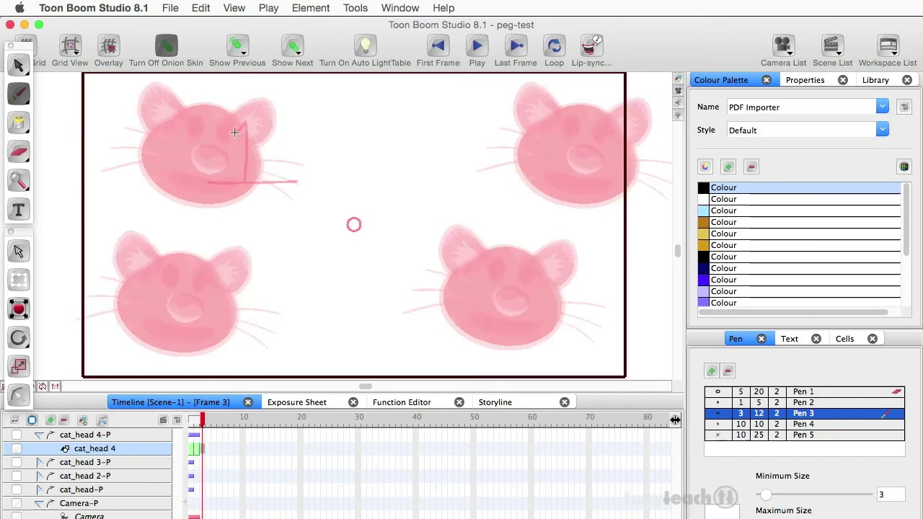
{"action": "mouse_move", "coordinate": [235, 133]}
{"action": "left_mouse_down"}
{"action": "mouse_move", "coordinate": [245, 154]}
{"action": "mouse_move", "coordinate": [225, 180]}
{"action": "mouse_move", "coordinate": [274, 179]}
{"action": "left_mouse_up"}
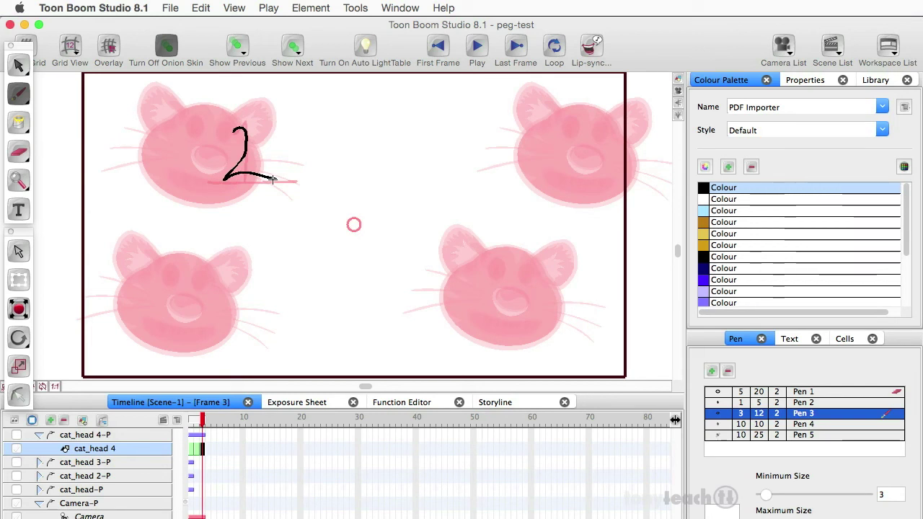
{"action": "key", "text": "super+z"}
{"action": "key", "text": "comma"}
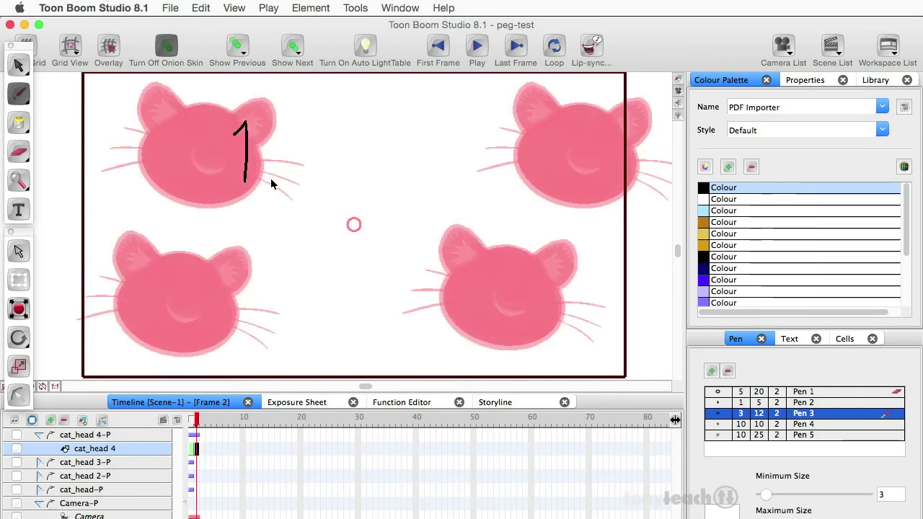
{"action": "key", "text": "comma"}
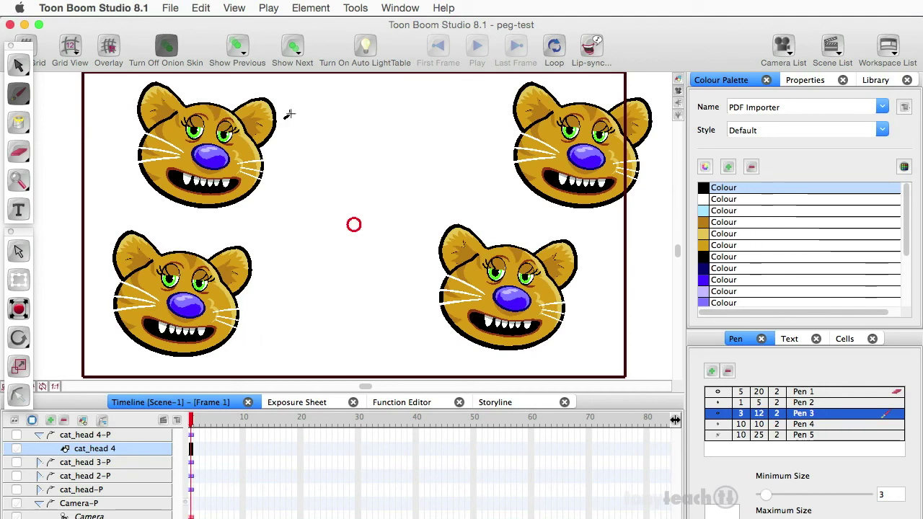
Brush frame numbers 1 to 5 beside the top-left cat on successive frames, then scrub back to frame 1.
{"action": "mouse_move", "coordinate": [289, 114]}
{"action": "left_mouse_down"}
{"action": "mouse_move", "coordinate": [281, 138]}
{"action": "mouse_move", "coordinate": [303, 135]}
{"action": "left_mouse_up"}
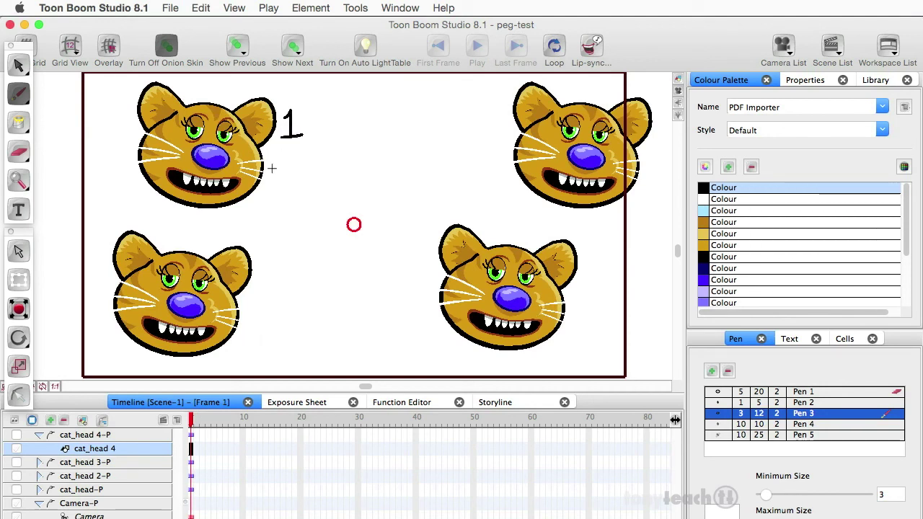
{"action": "key", "text": "period"}
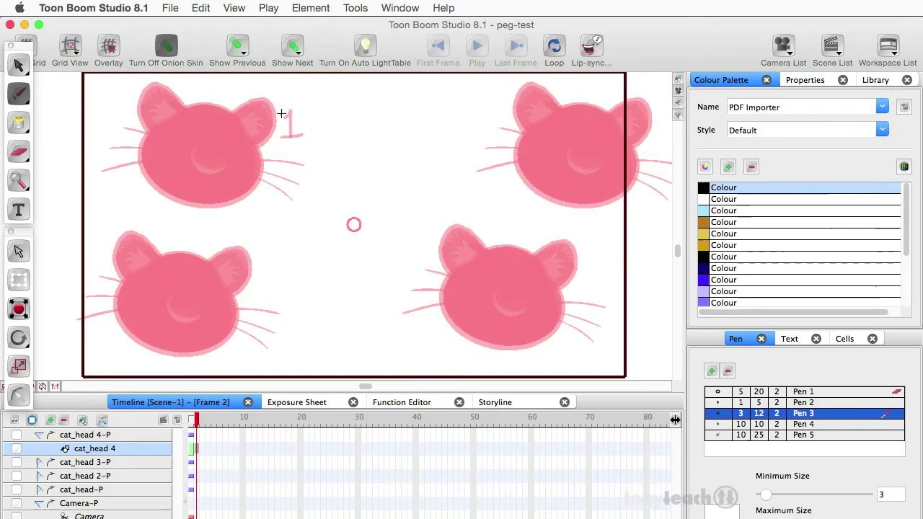
{"action": "mouse_move", "coordinate": [281, 113]}
{"action": "left_mouse_down"}
{"action": "mouse_move", "coordinate": [274, 138]}
{"action": "mouse_move", "coordinate": [290, 134]}
{"action": "mouse_move", "coordinate": [295, 113]}
{"action": "mouse_move", "coordinate": [282, 127]}
{"action": "mouse_move", "coordinate": [300, 129]}
{"action": "mouse_move", "coordinate": [286, 136]}
{"action": "mouse_move", "coordinate": [295, 116]}
{"action": "mouse_move", "coordinate": [295, 150]}
{"action": "left_mouse_up"}
{"action": "key", "text": "period"}
{"action": "key", "text": "period"}
{"action": "key", "text": "period"}
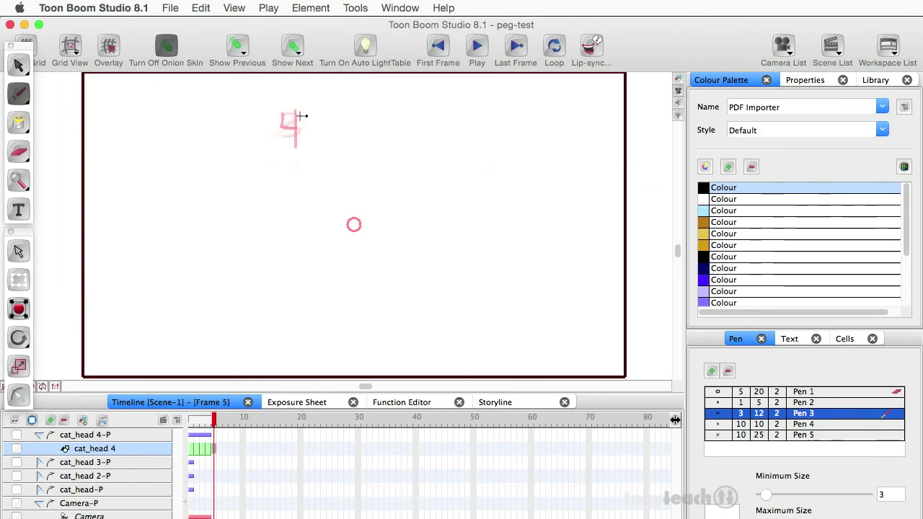
{"action": "mouse_move", "coordinate": [301, 115]}
{"action": "left_mouse_down"}
{"action": "mouse_move", "coordinate": [272, 117]}
{"action": "mouse_move", "coordinate": [277, 131]}
{"action": "mouse_move", "coordinate": [303, 135]}
{"action": "mouse_move", "coordinate": [277, 145]}
{"action": "left_mouse_up"}
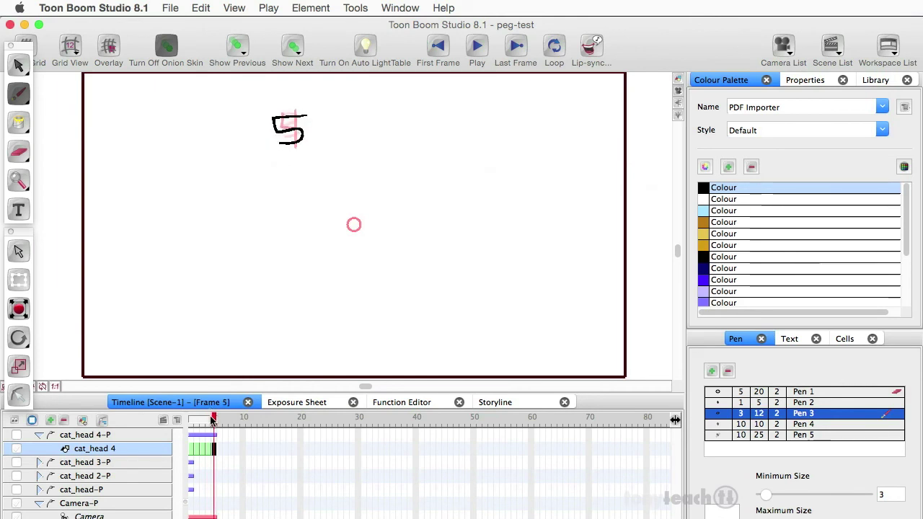
{"action": "left_click_drag", "start_coordinate": [213, 422], "coordinate": [190, 425]}
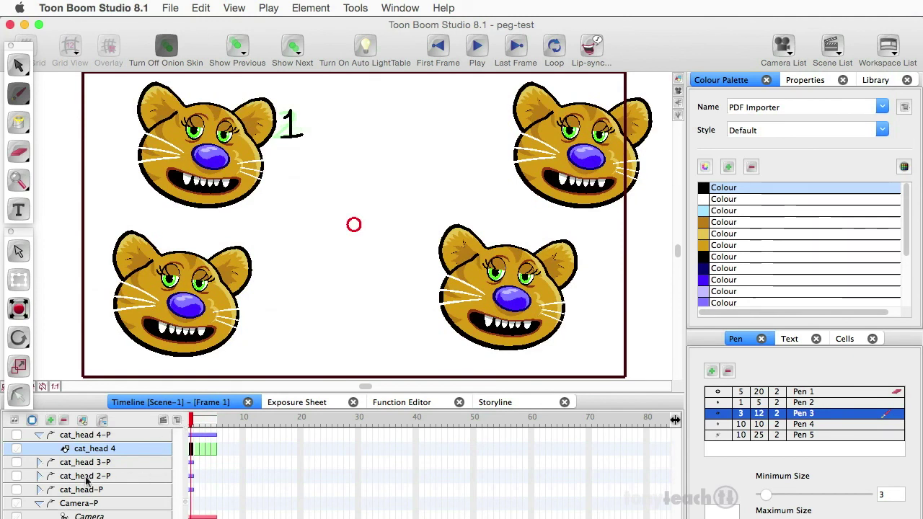
Collapse and select cat_head 4-P, then apply Element > Transform > Flip Vertical.
{"action": "left_click", "coordinate": [39, 434]}
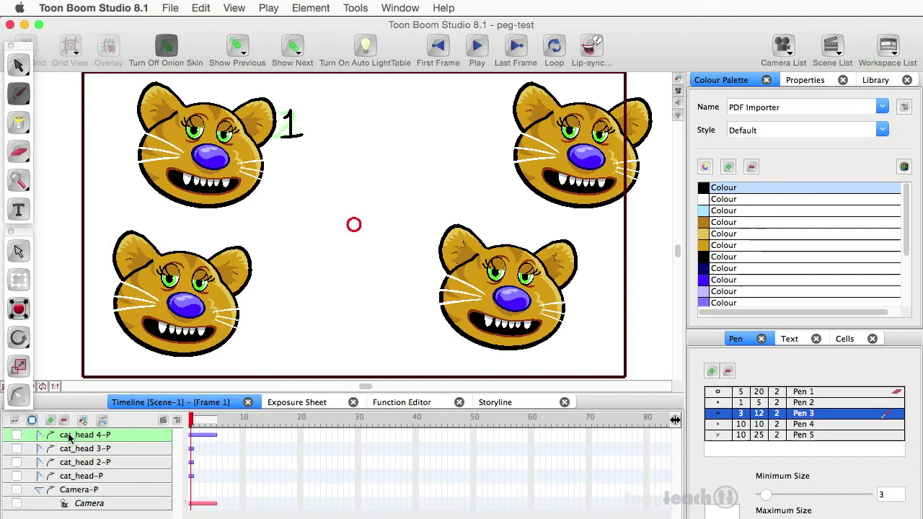
{"action": "left_click", "coordinate": [130, 439]}
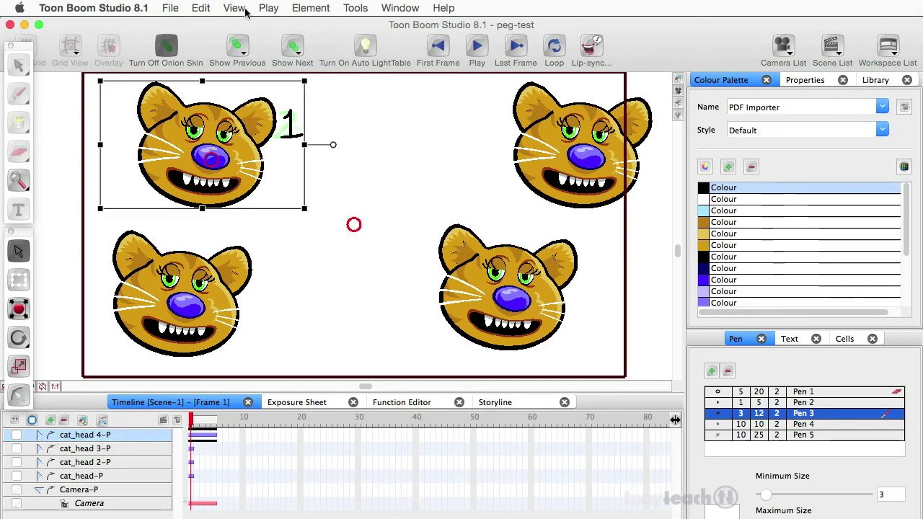
{"action": "left_click", "coordinate": [329, 7]}
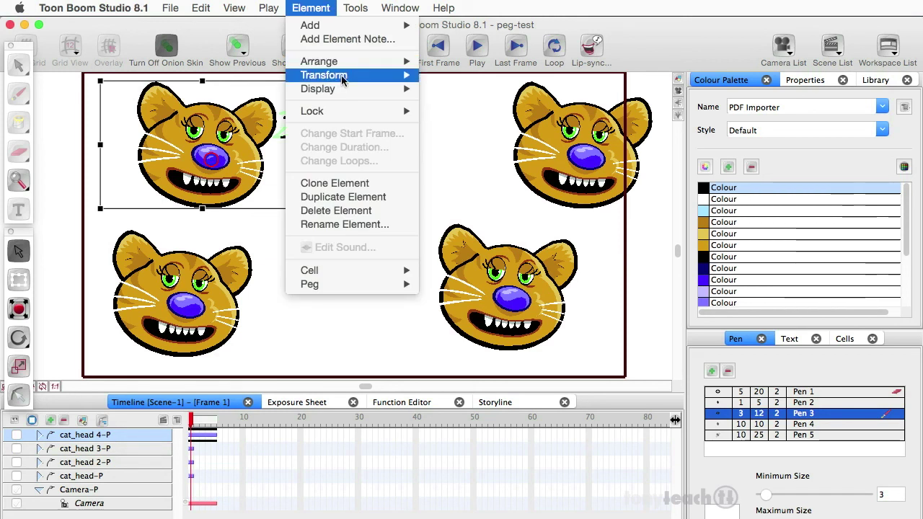
{"action": "mouse_move", "coordinate": [344, 79]}
{"action": "left_click", "coordinate": [440, 116]}
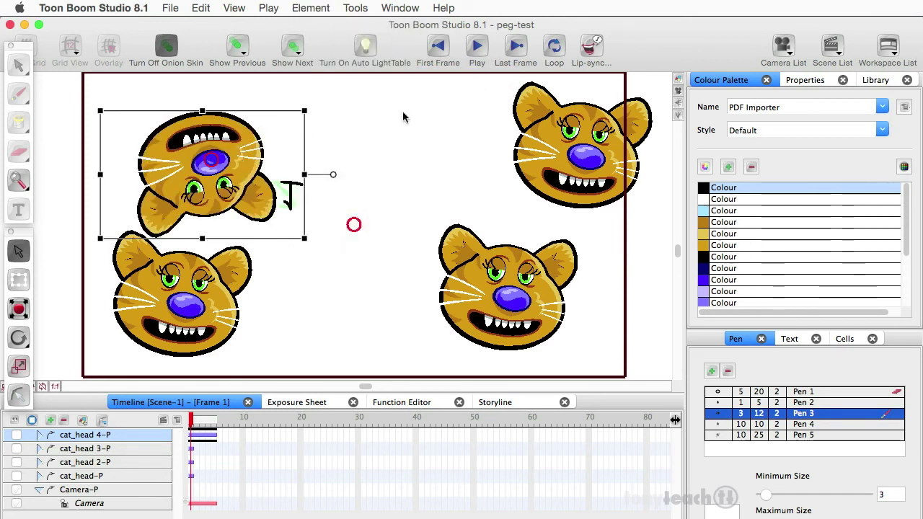
Check the vertical flip by switching between frames 1, 3 and 4.
{"action": "left_click", "coordinate": [204, 423]}
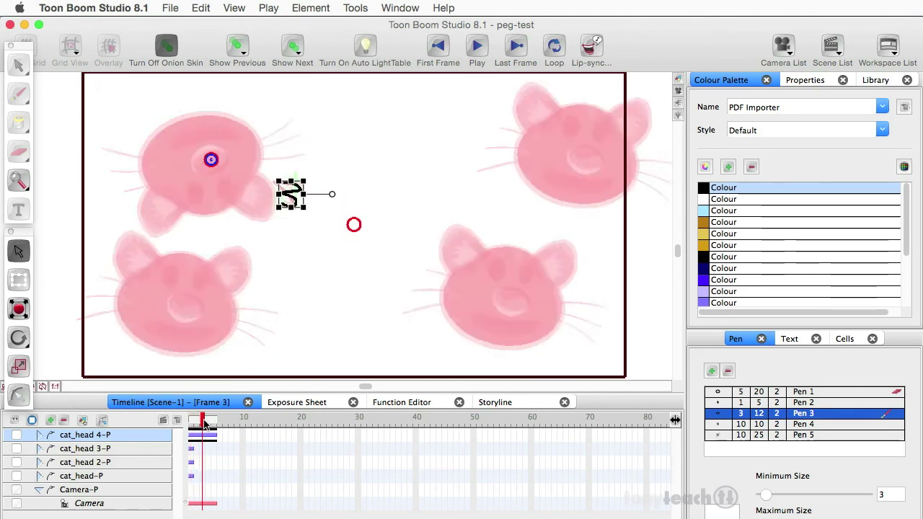
{"action": "left_click", "coordinate": [210, 424]}
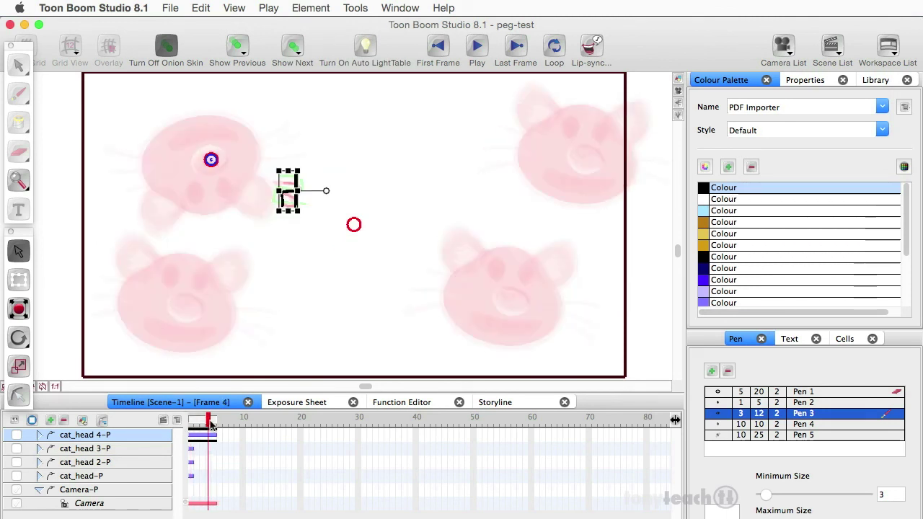
{"action": "left_click", "coordinate": [190, 425]}
{"action": "left_click", "coordinate": [210, 424]}
{"action": "left_click", "coordinate": [190, 424]}
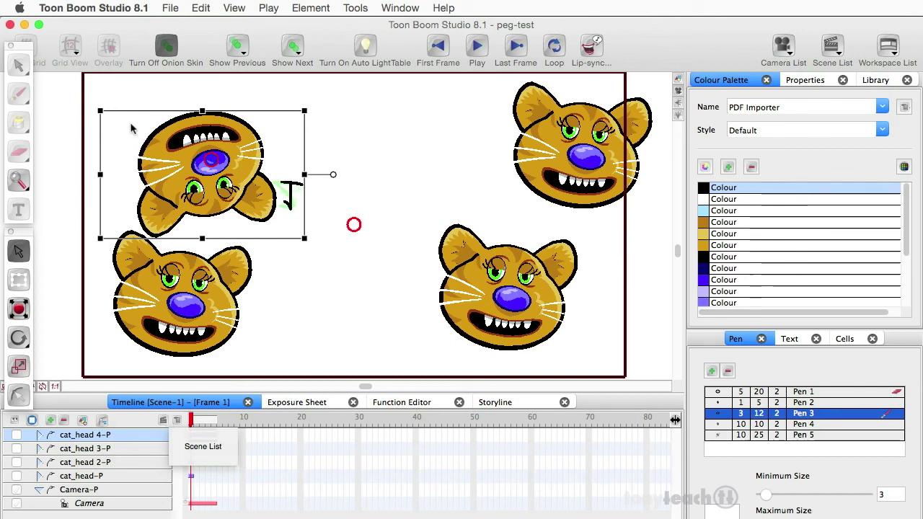
{"action": "left_click", "coordinate": [92, 7]}
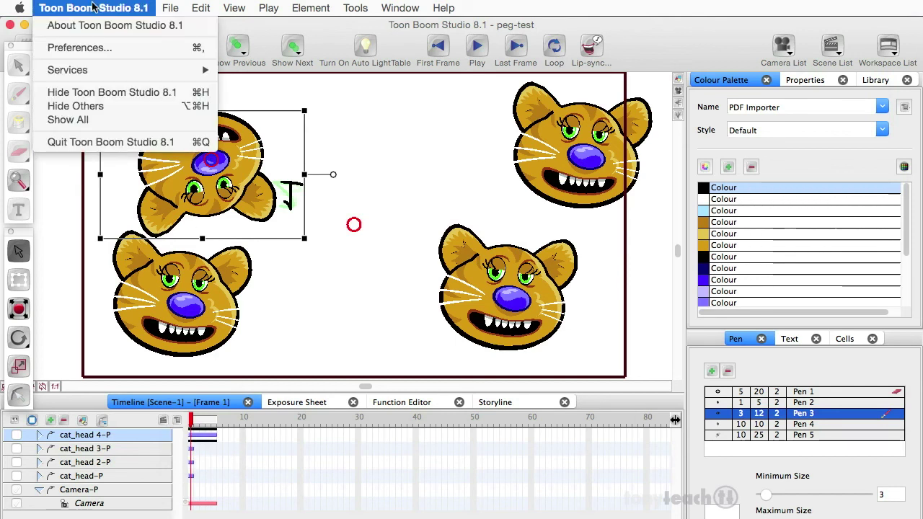
{"action": "left_click", "coordinate": [99, 48]}
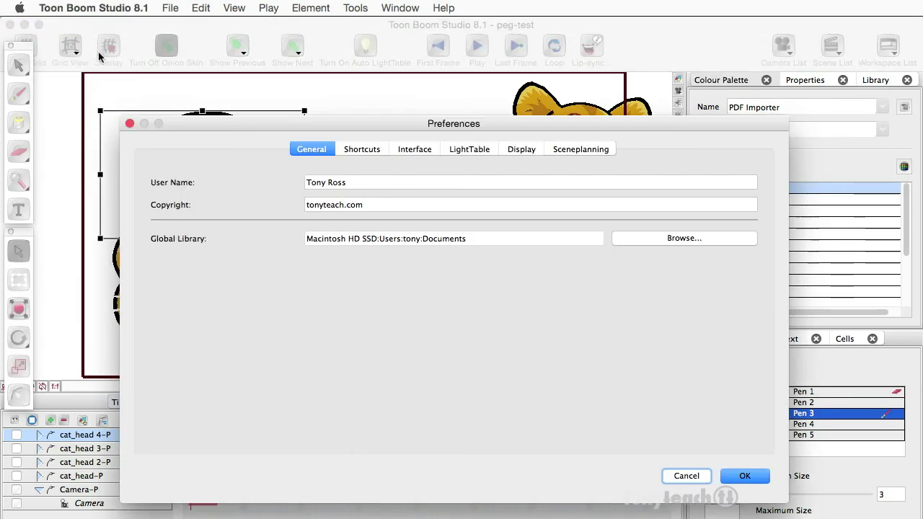
{"action": "left_click", "coordinate": [365, 150]}
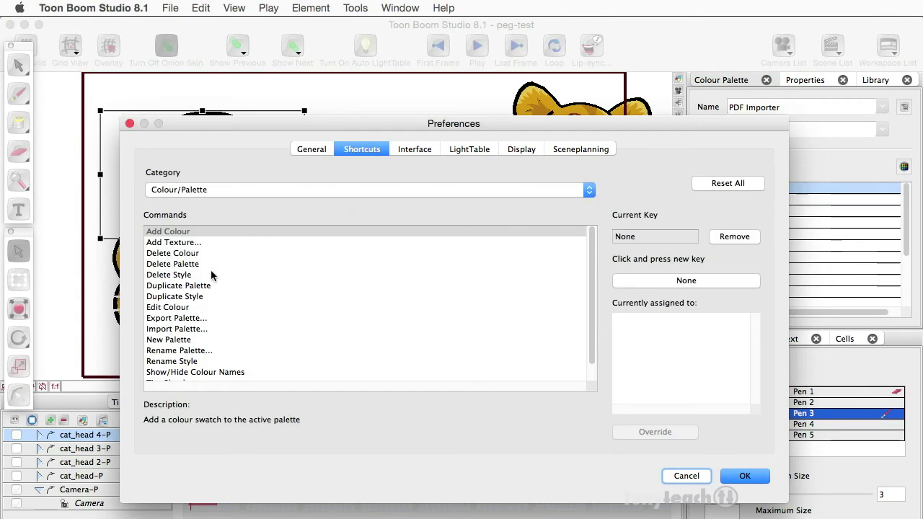
{"action": "scroll", "coordinate": [207, 288], "scroll_direction": "down", "scroll_amount": 2}
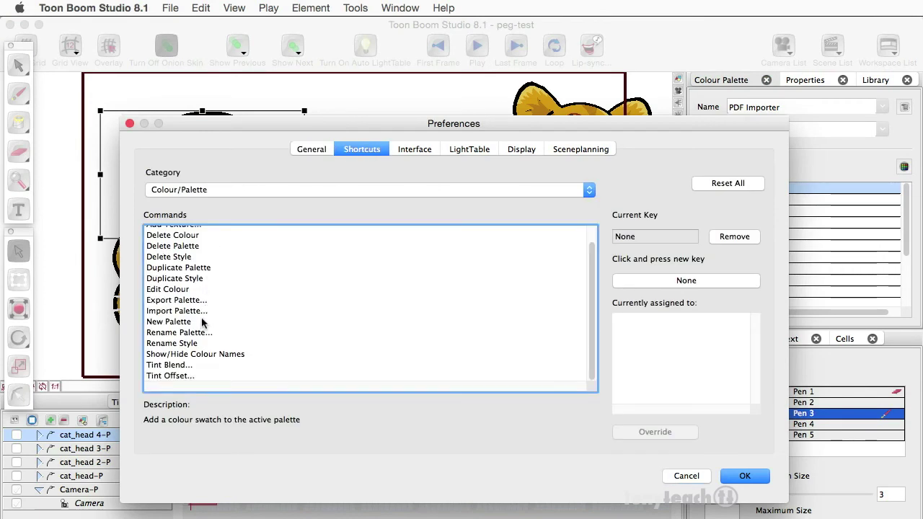
{"action": "scroll", "coordinate": [205, 321], "scroll_direction": "up", "scroll_amount": 2}
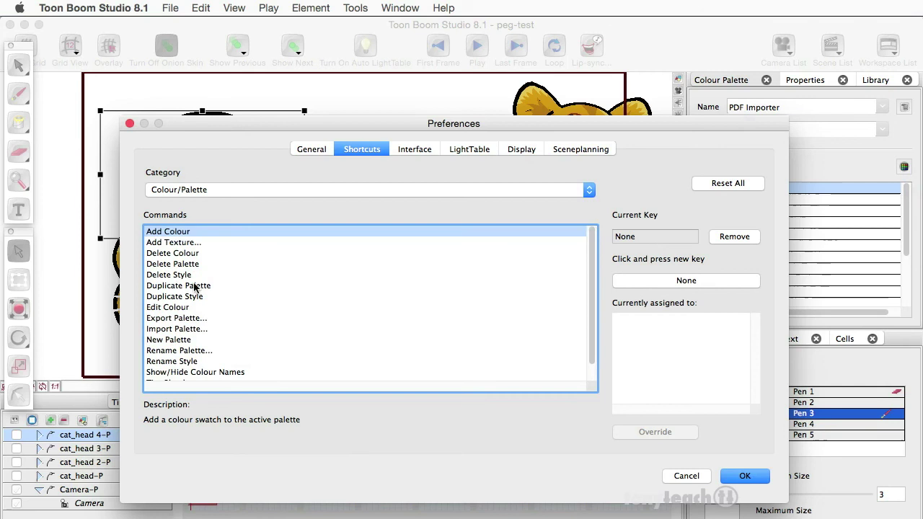
{"action": "scroll", "coordinate": [194, 287], "scroll_direction": "down", "scroll_amount": 2}
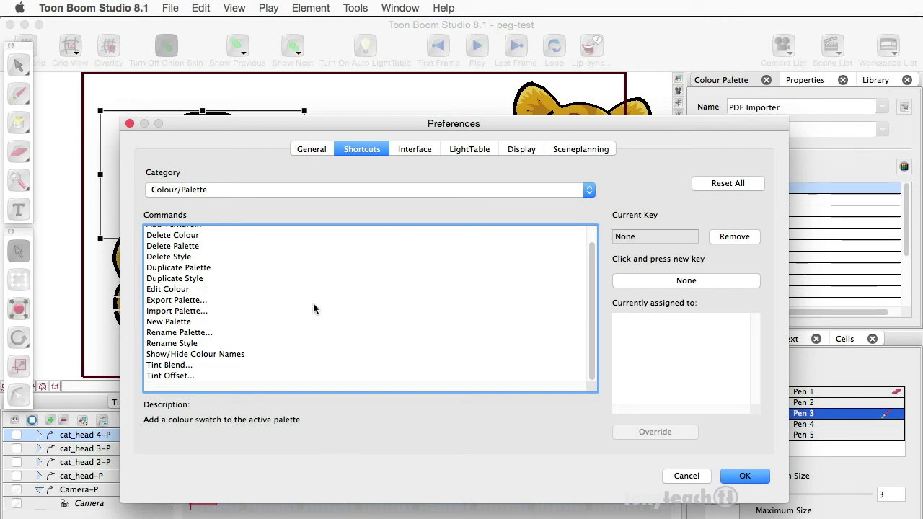
{"action": "left_click", "coordinate": [685, 476]}
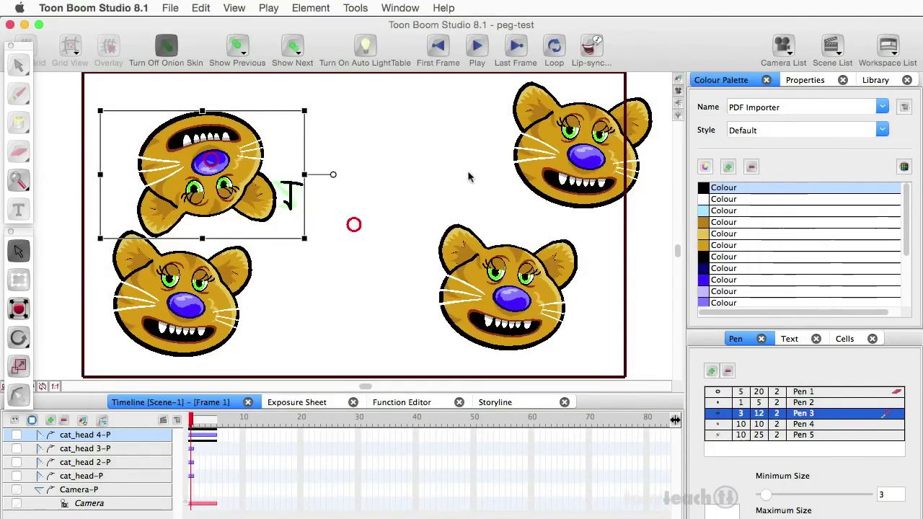
Apply Element > Transform > Flip Horizontal to cat_head 4-P and preview frames 1–2.
{"action": "left_click", "coordinate": [326, 7]}
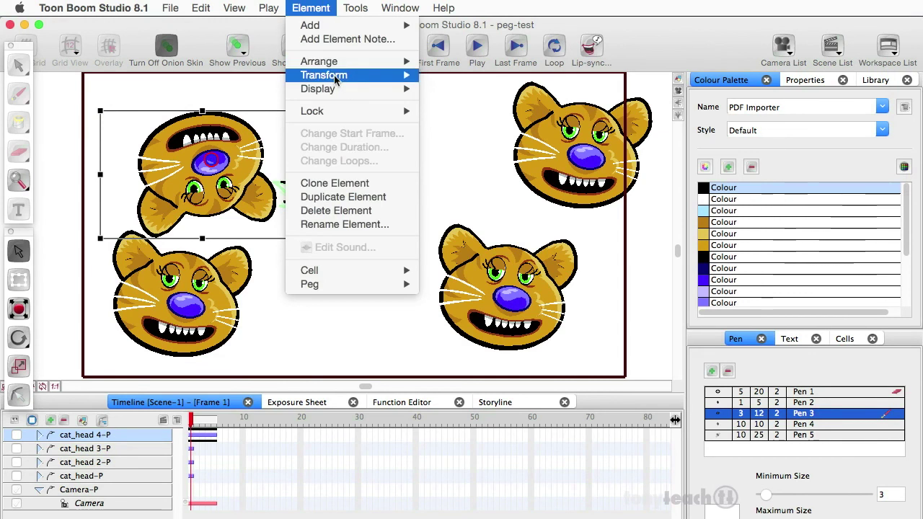
{"action": "mouse_move", "coordinate": [375, 76]}
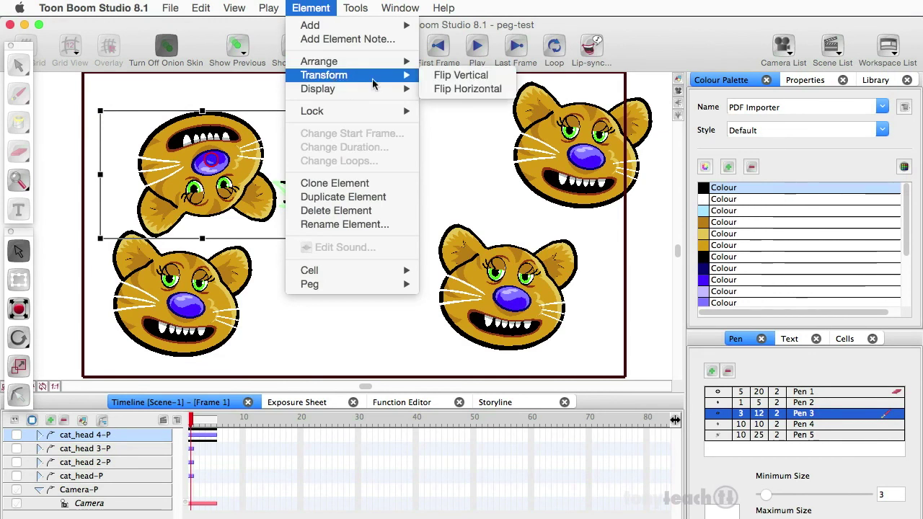
{"action": "left_click", "coordinate": [465, 89]}
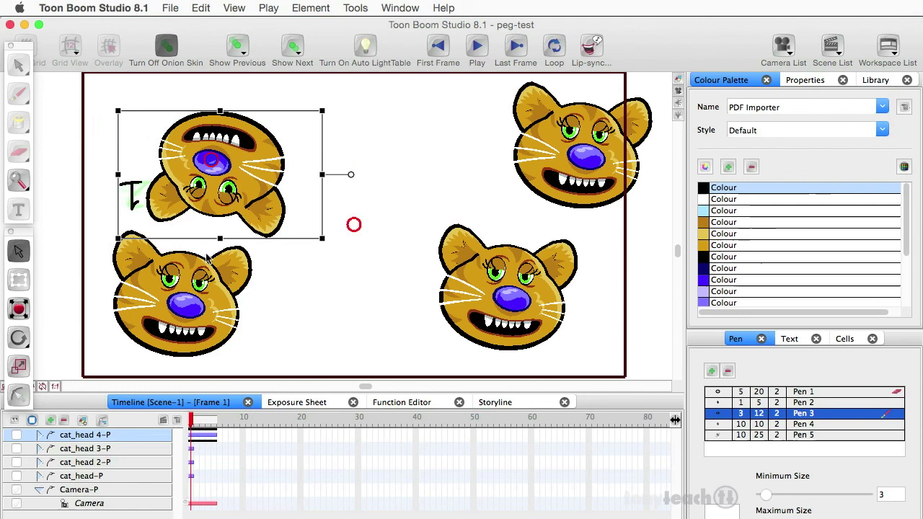
{"action": "left_click_drag", "start_coordinate": [193, 425], "coordinate": [191, 424]}
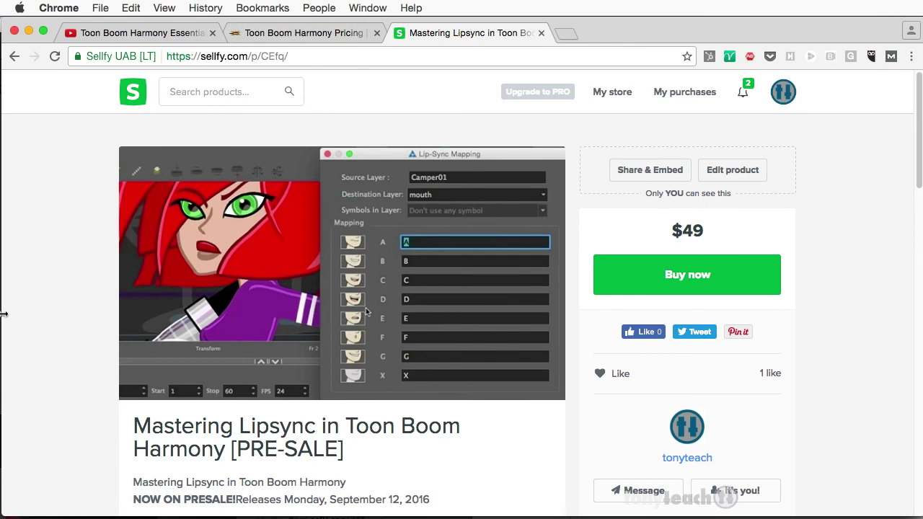
Scroll down the Mastering Lipsync page to the About the Course section and Table of Contents.
{"action": "scroll", "coordinate": [8, 334], "scroll_direction": "down", "scroll_amount": 8}
{"action": "scroll", "coordinate": [8, 334], "scroll_direction": "down", "scroll_amount": 3}
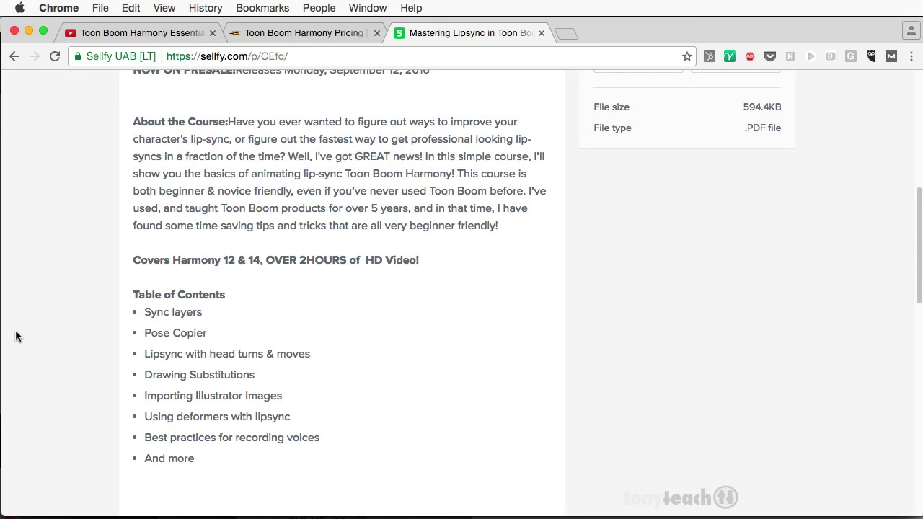
Scroll back up to the page header showing the $49 price and September 12, 2016 release.
{"action": "scroll", "coordinate": [17, 336], "scroll_direction": "up", "scroll_amount": 1}
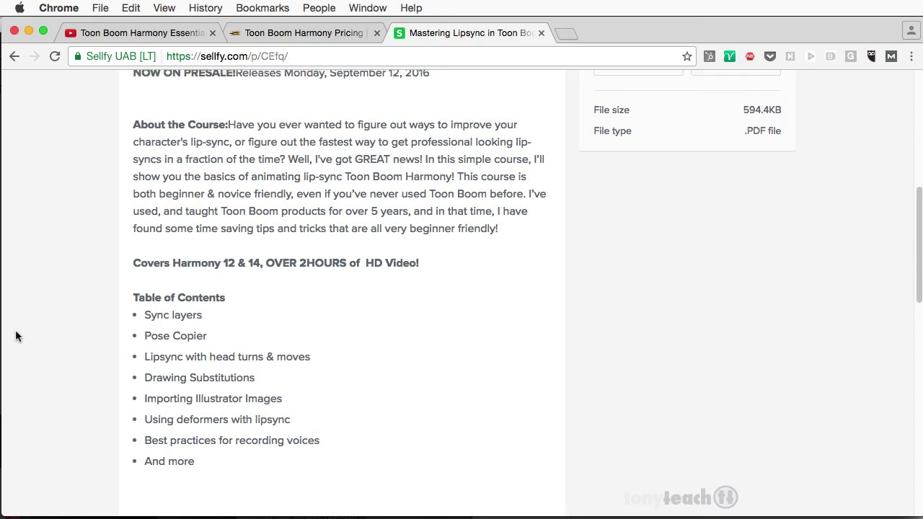
{"action": "scroll", "coordinate": [16, 337], "scroll_direction": "up", "scroll_amount": 5}
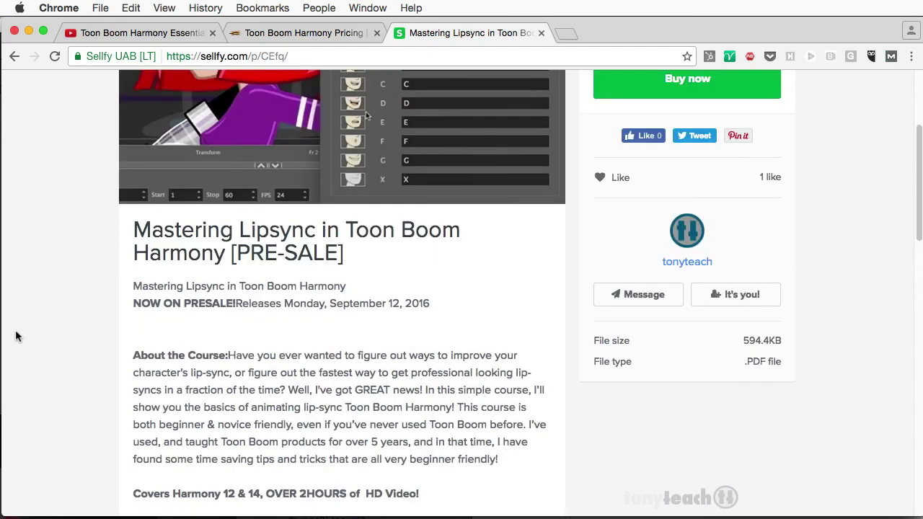
{"action": "scroll", "coordinate": [16, 337], "scroll_direction": "up", "scroll_amount": 4}
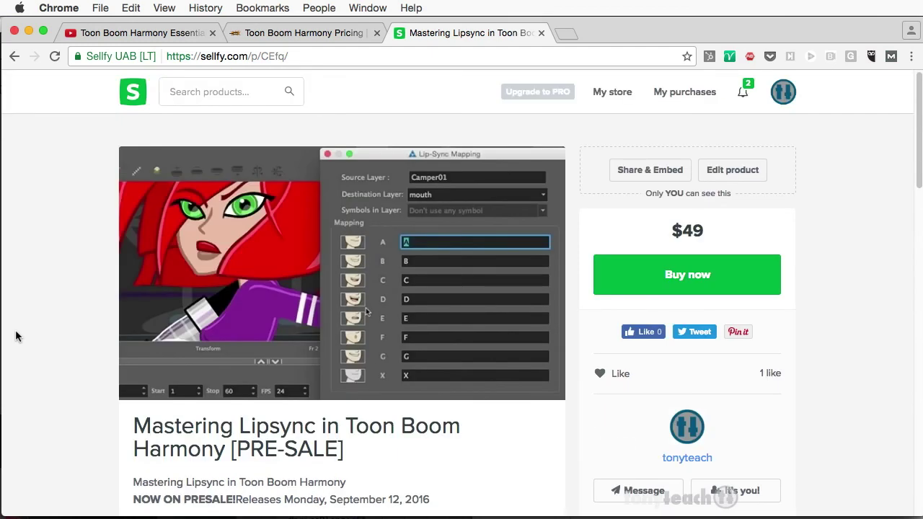